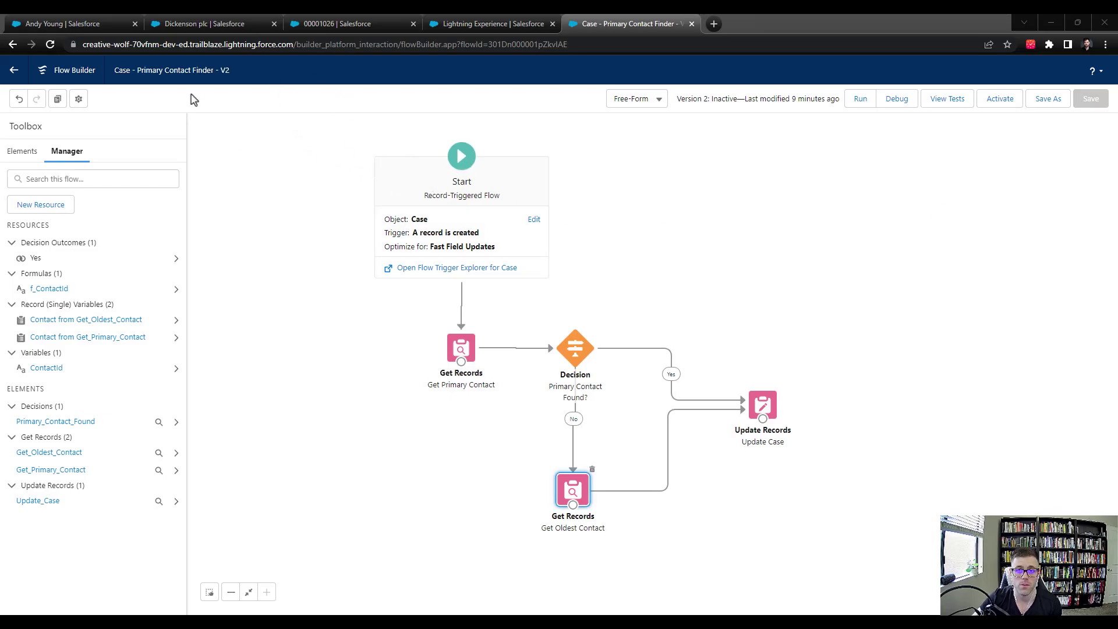
Step: Open the Appleseed Enterprises account from Accounts and open its existing contact in a new tab
click(187, 28)
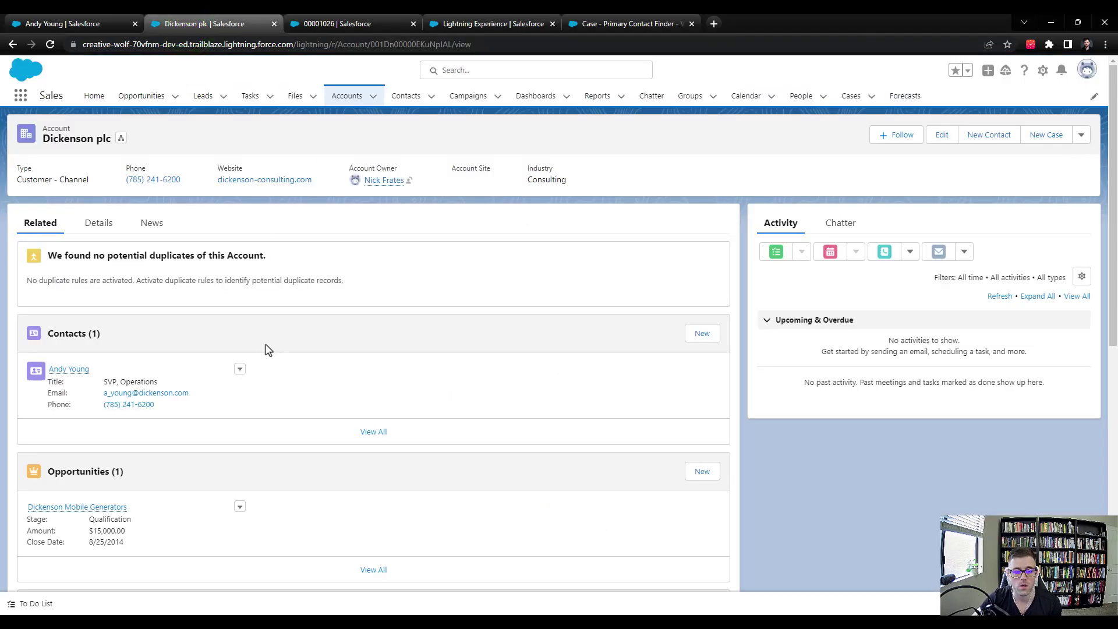
click(353, 103)
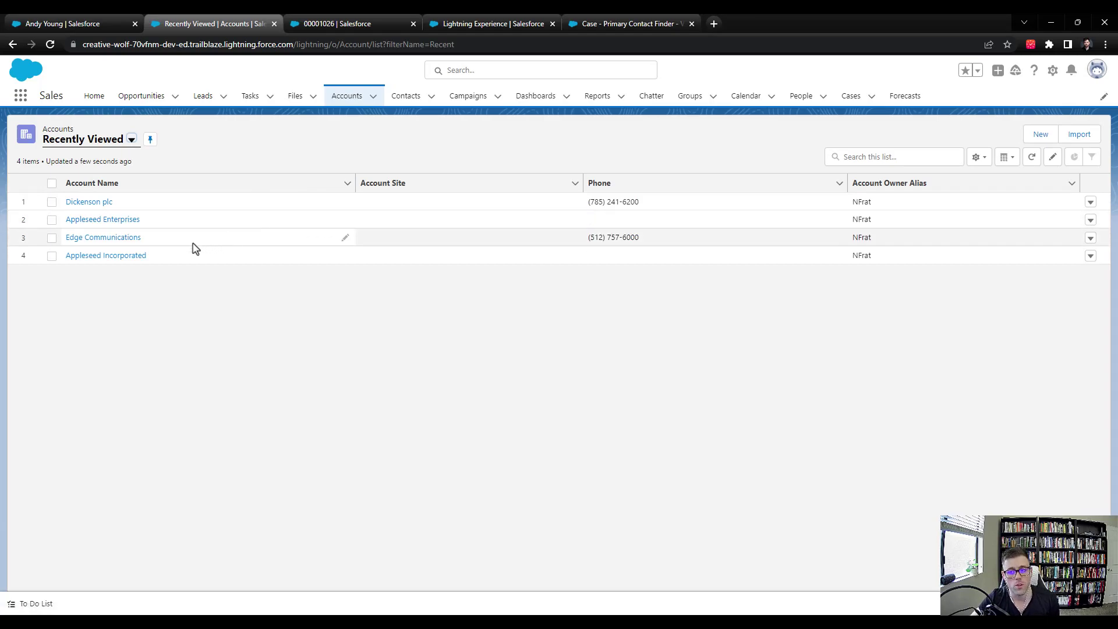
click(89, 220)
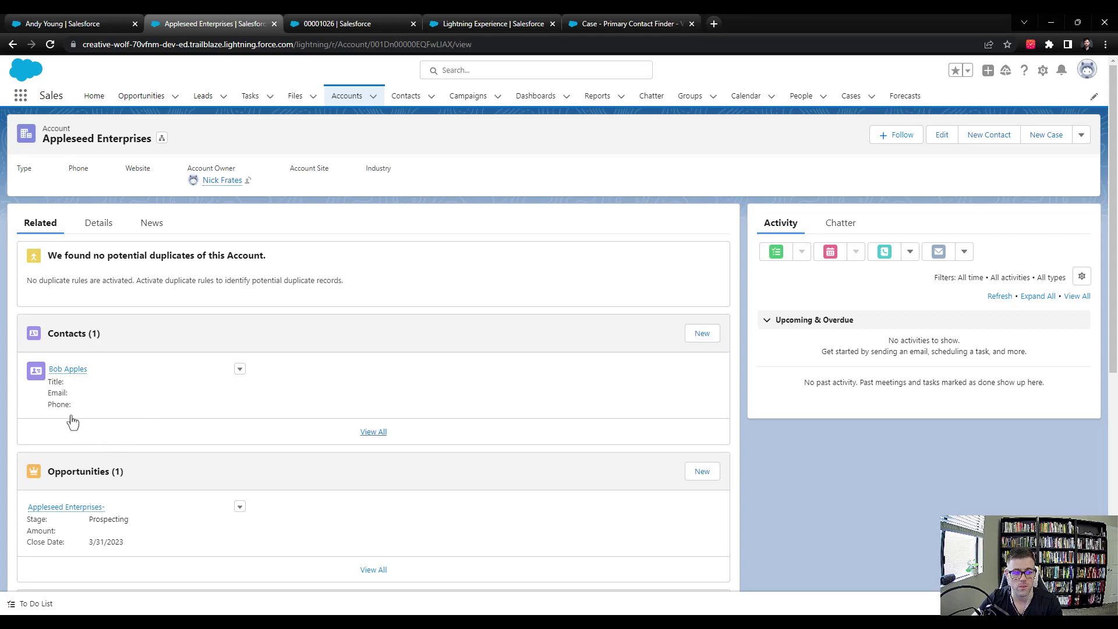
ctrl+click(67, 370)
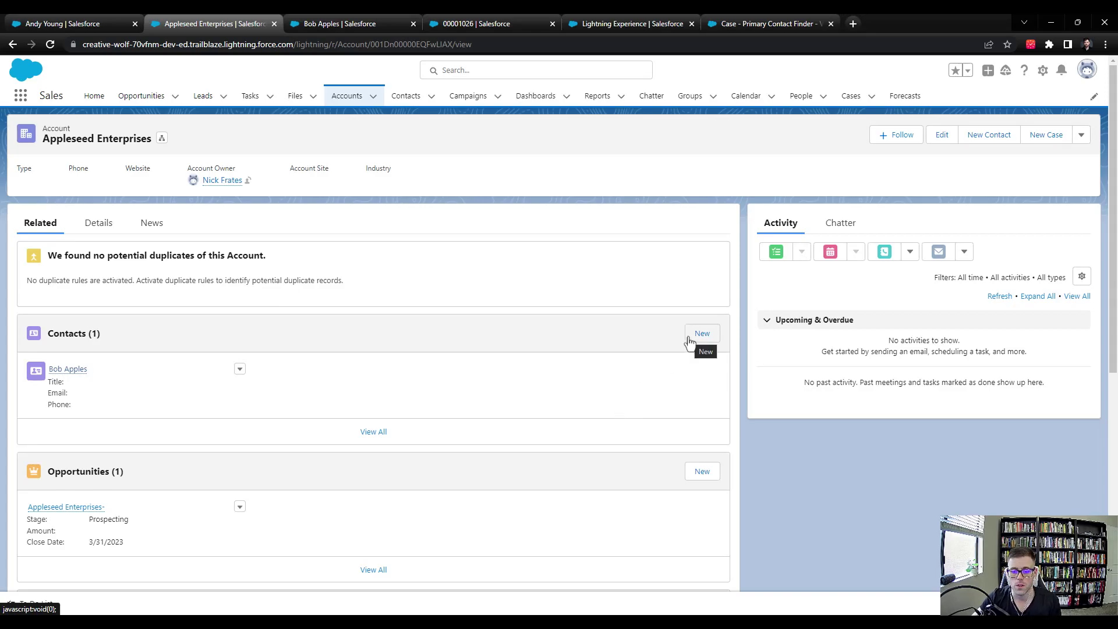
Step: Add a new Appleseed Enterprises contact with the contact's first and last name, and save it
click(689, 341)
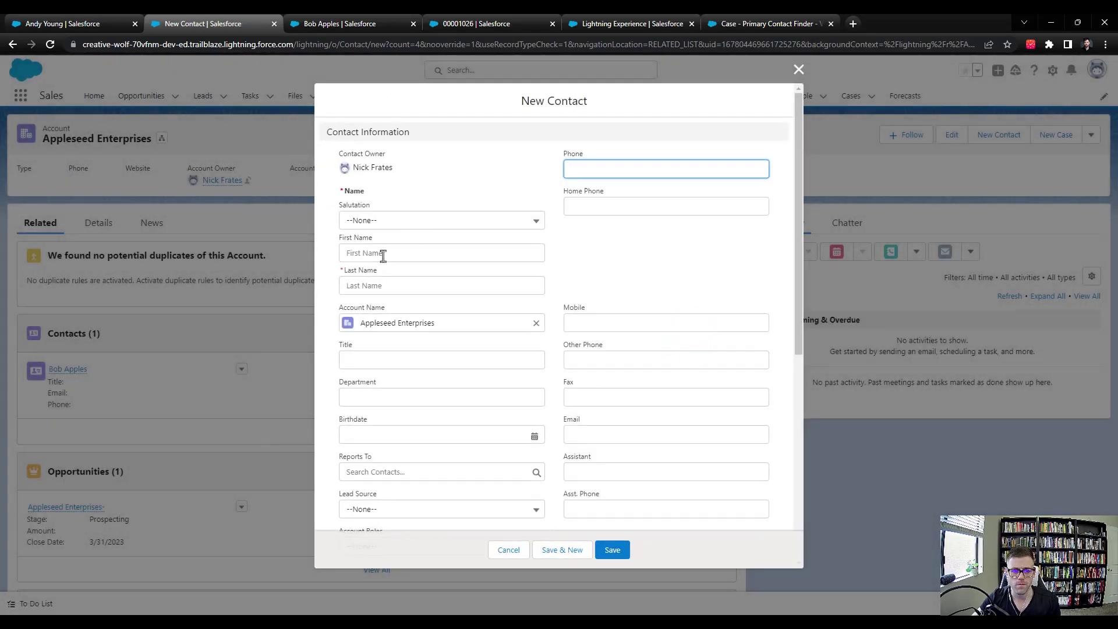
click(383, 256)
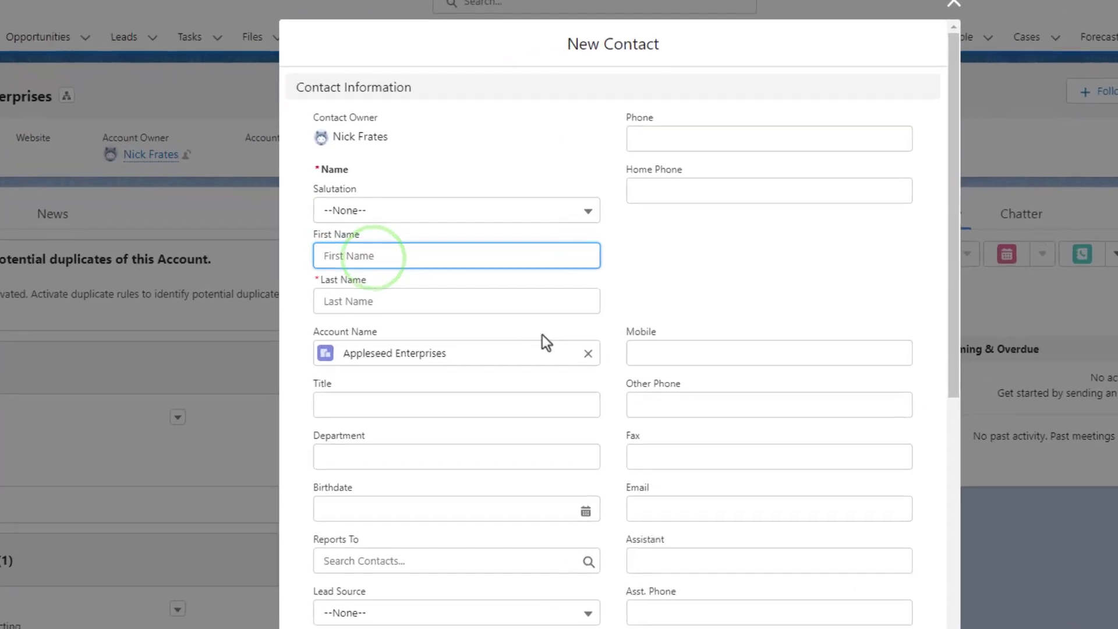
text(Roger)
key(Tab)
text(P)
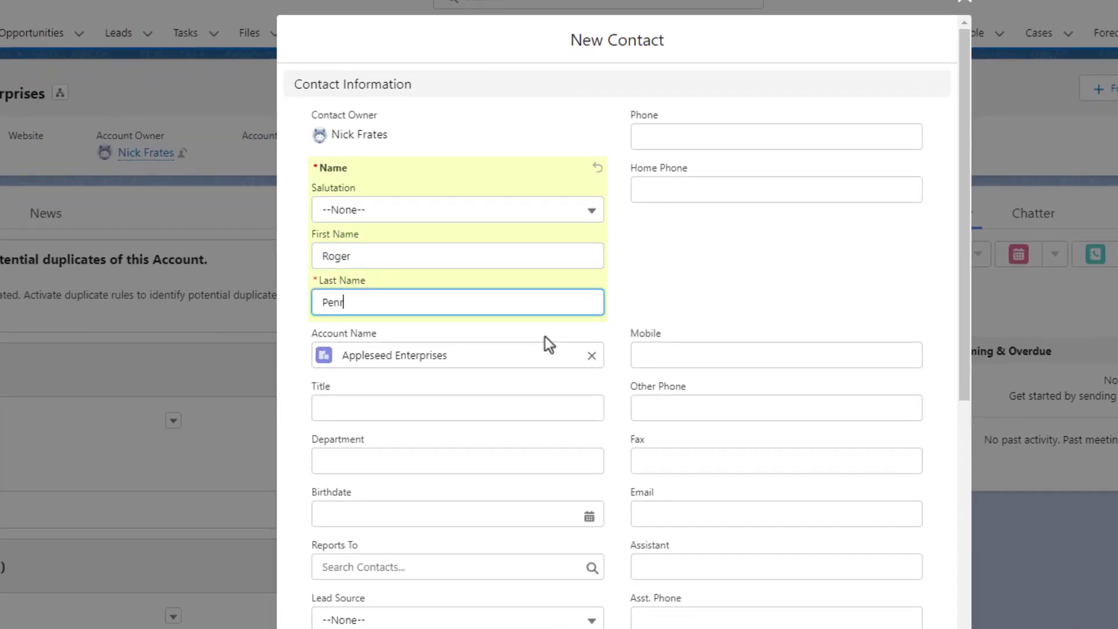
click(761, 258)
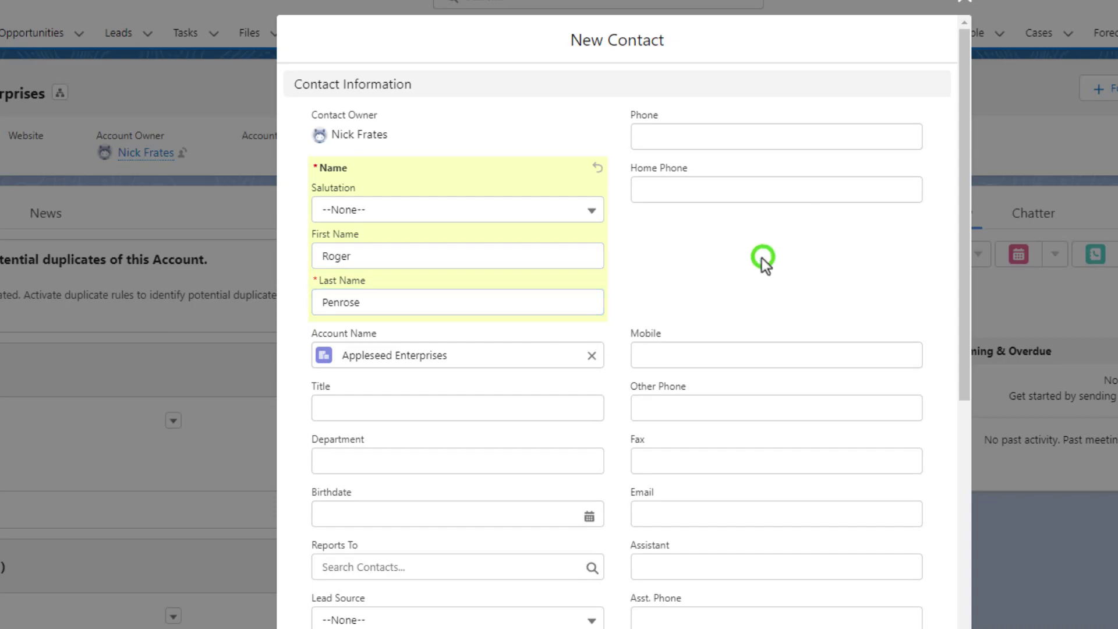
scroll(756, 257, down, 4)
scroll(741, 267, up, 3)
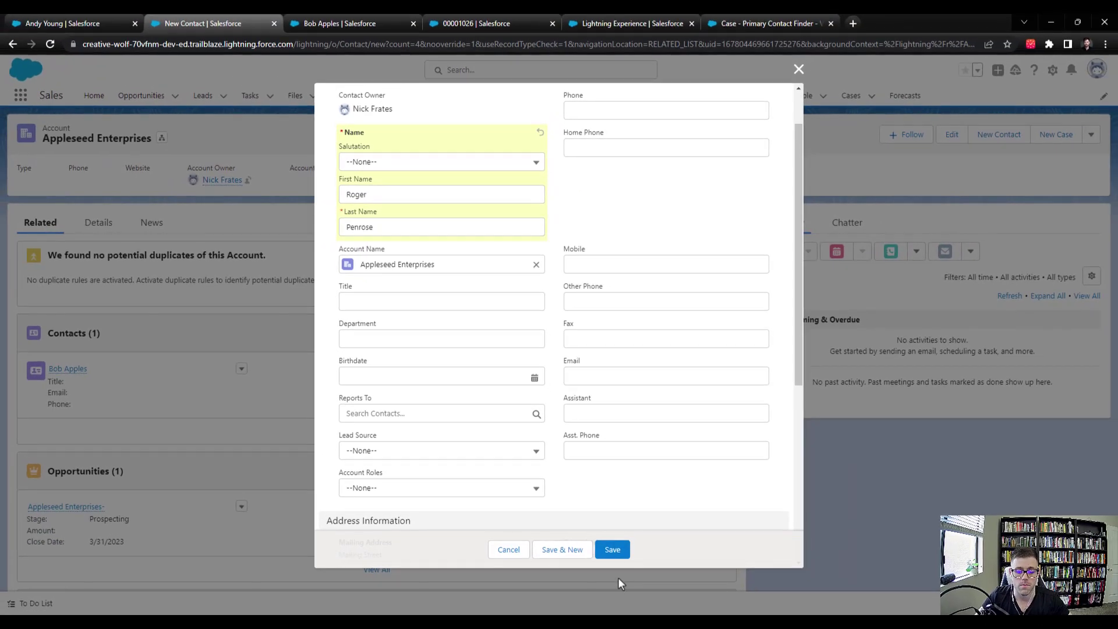
click(620, 552)
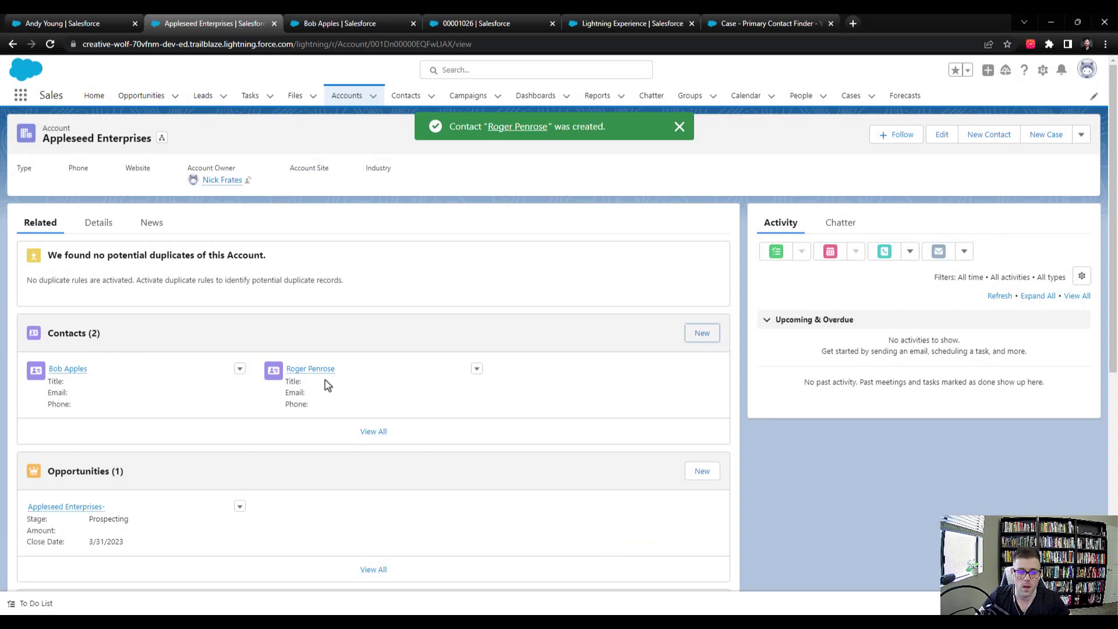
Step: Open the new contact in its own tab, then review the original contact's empty Account Roles and 7:57 creation time
ctrl+click(315, 370)
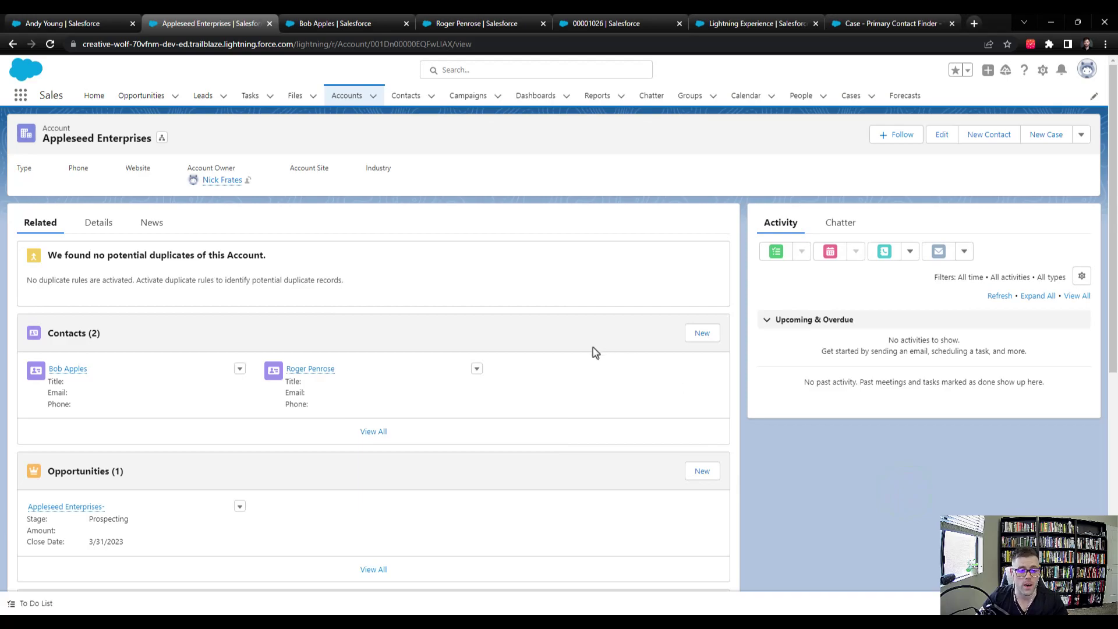
click(315, 25)
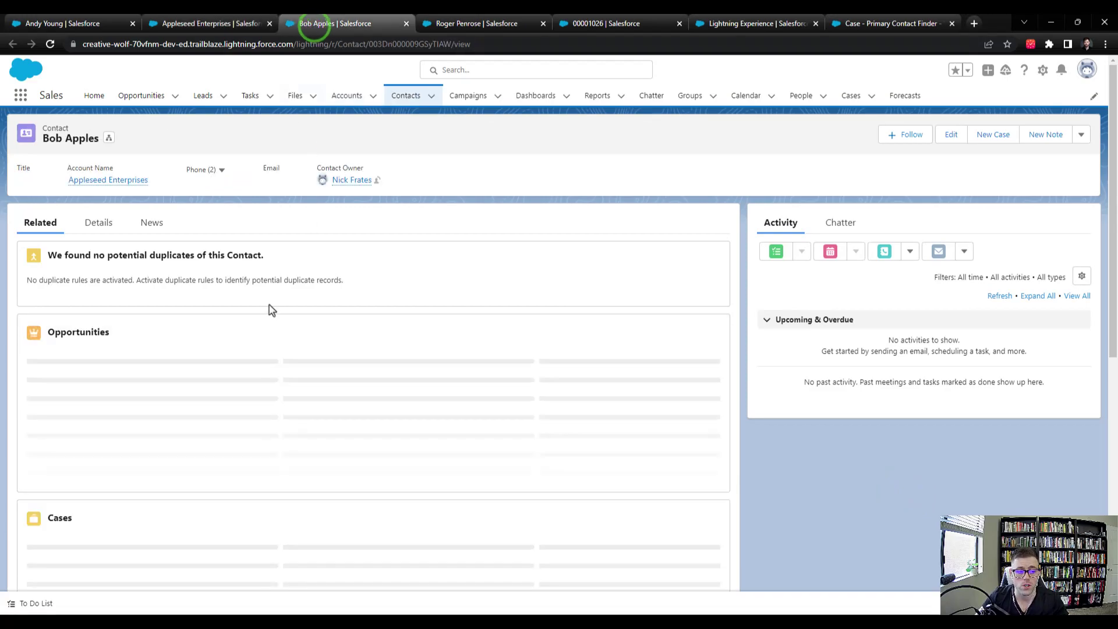
click(102, 233)
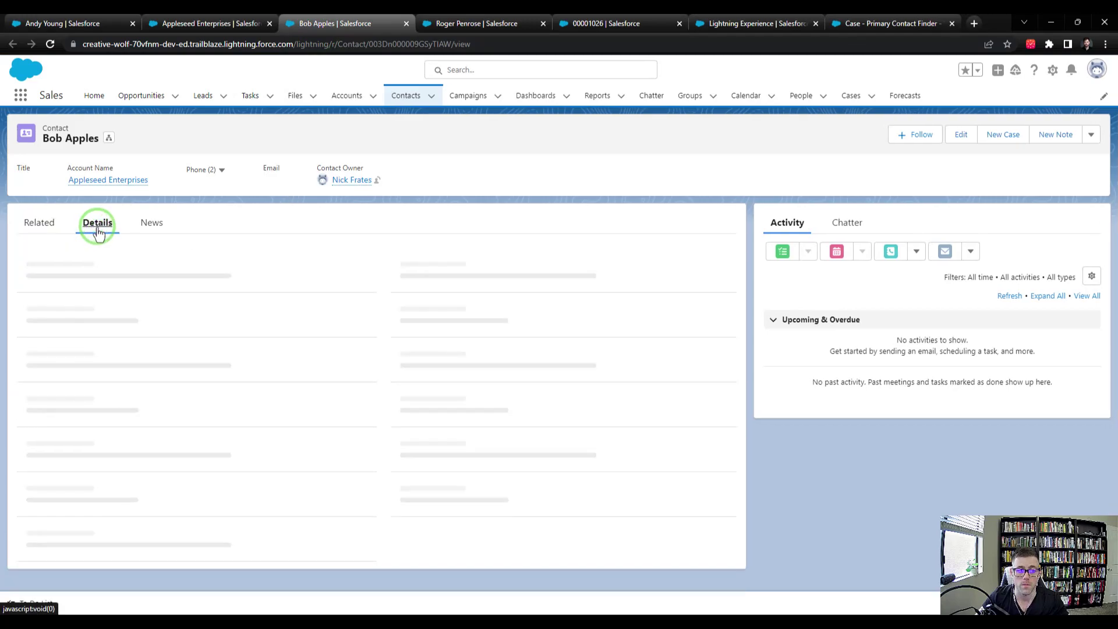
scroll(209, 296, down, 1)
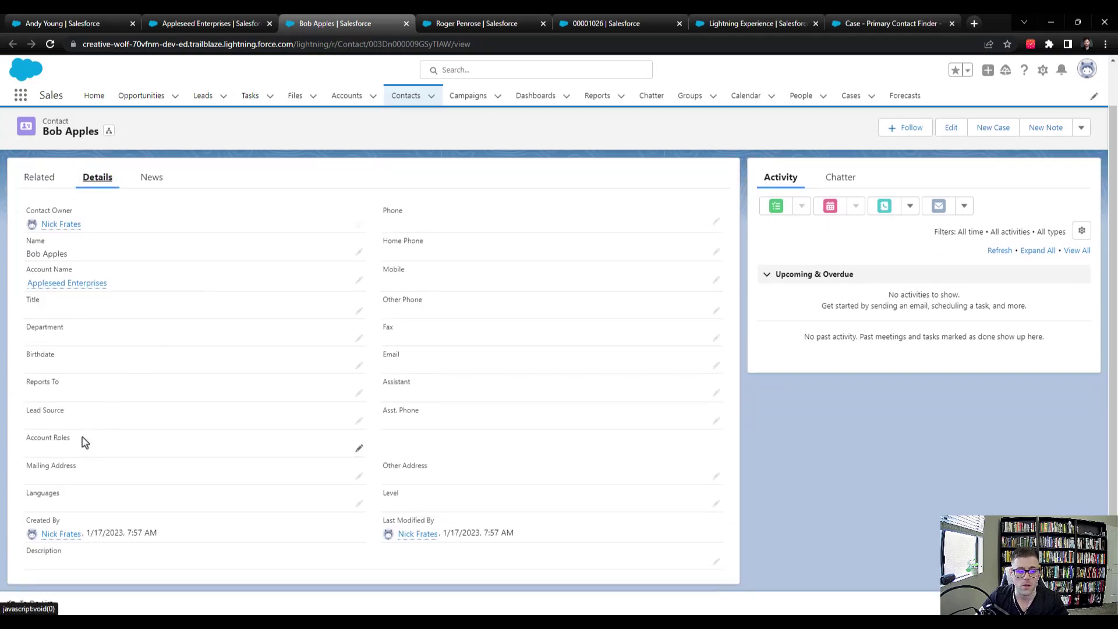
drag(82, 437, 27, 447)
click(122, 428)
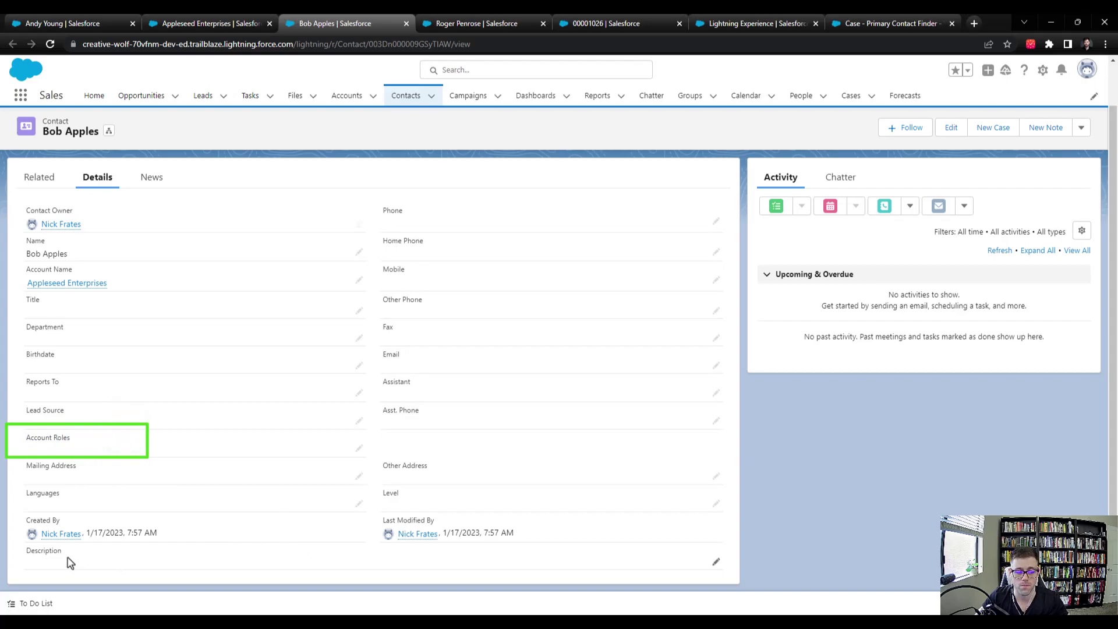
double_click(135, 532)
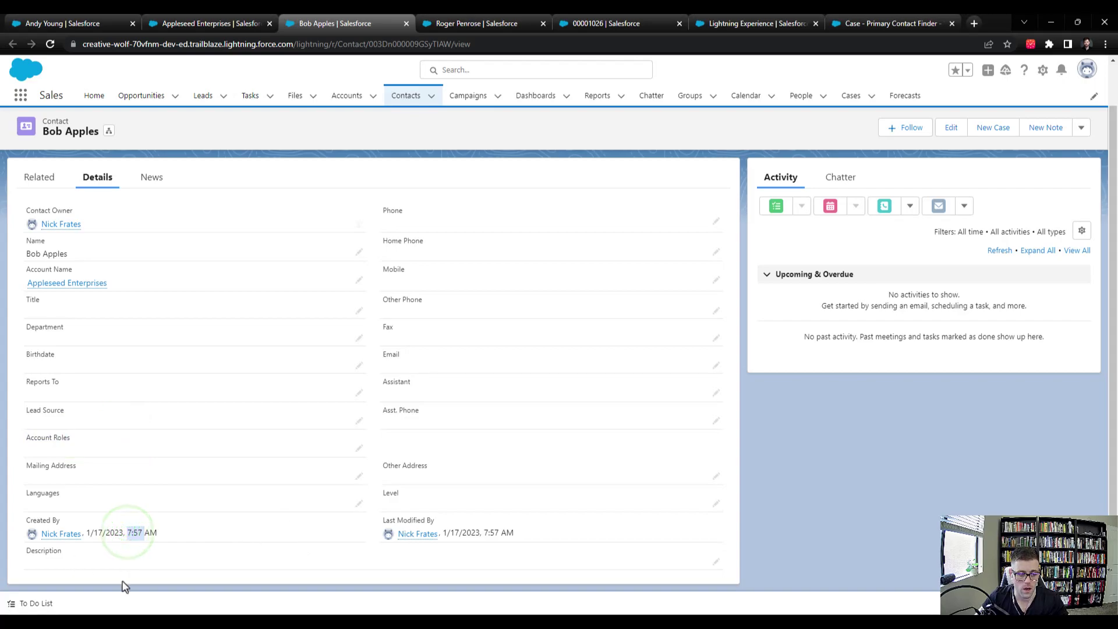
click(99, 533)
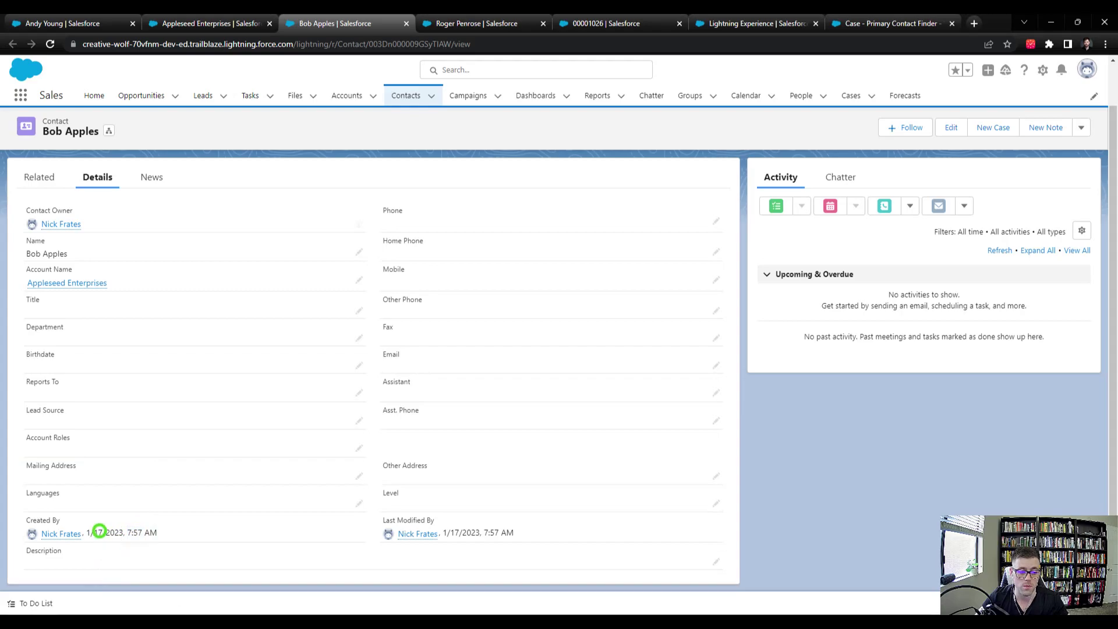
Step: Review the new contact's details, noting its empty Account Roles field
click(472, 22)
click(104, 222)
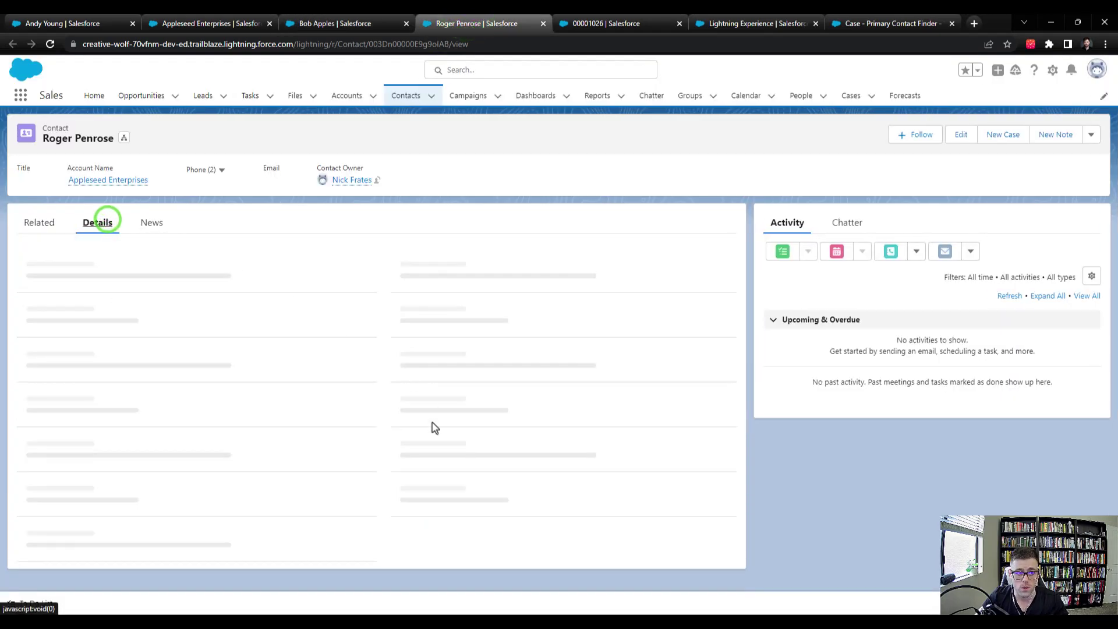
drag(76, 437, 16, 438)
click(112, 558)
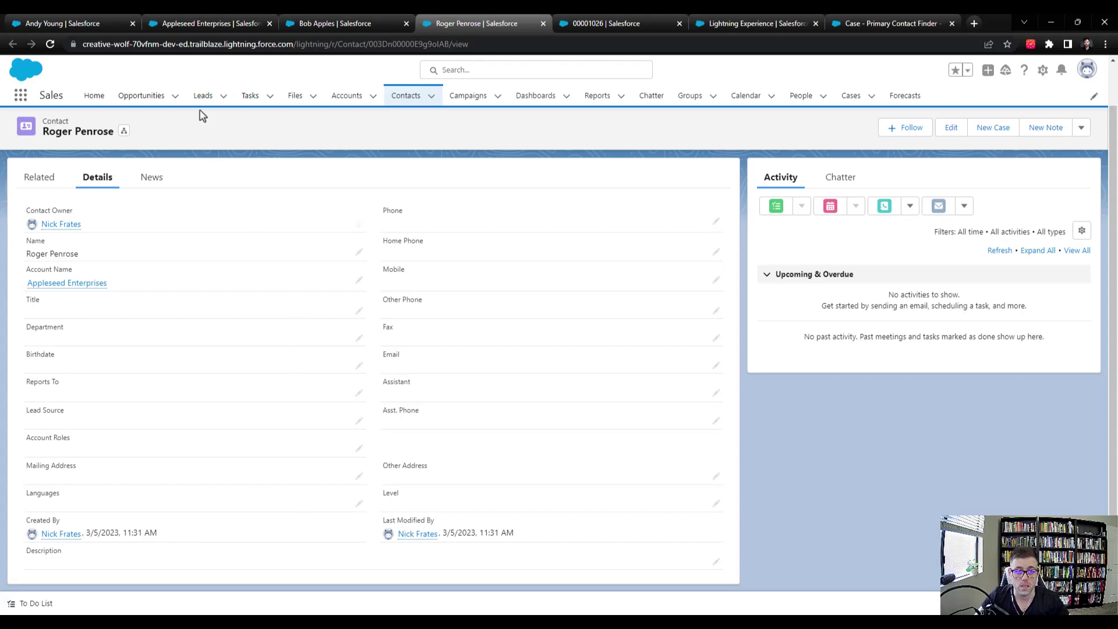
Step: Create a new case on the Appleseed Enterprises account with Case Origin set to Web
click(218, 14)
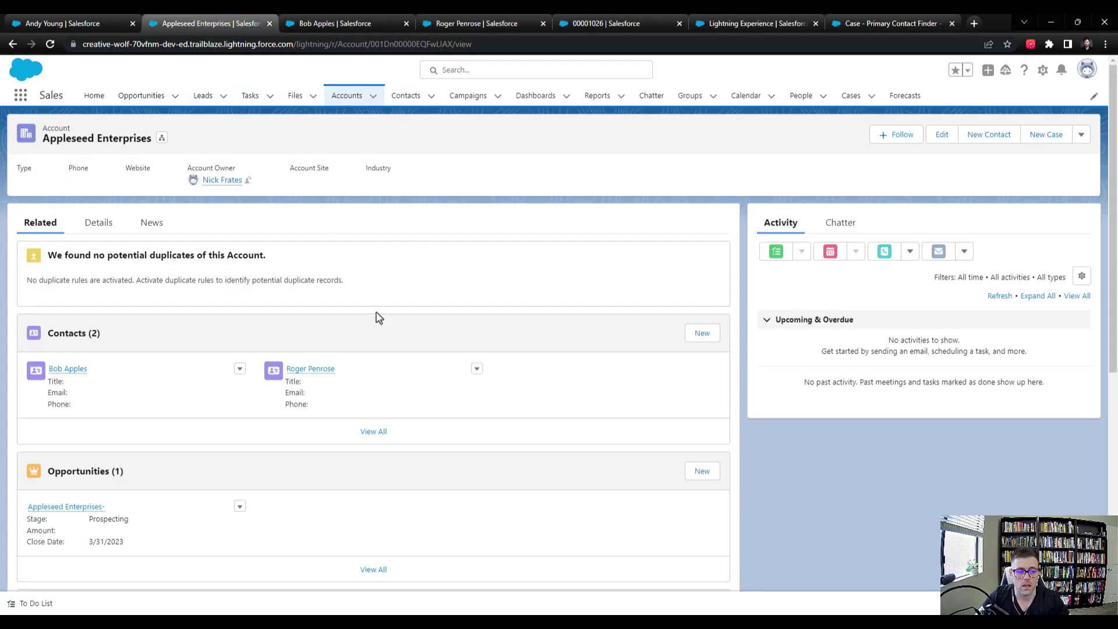
scroll(378, 317, down, 3)
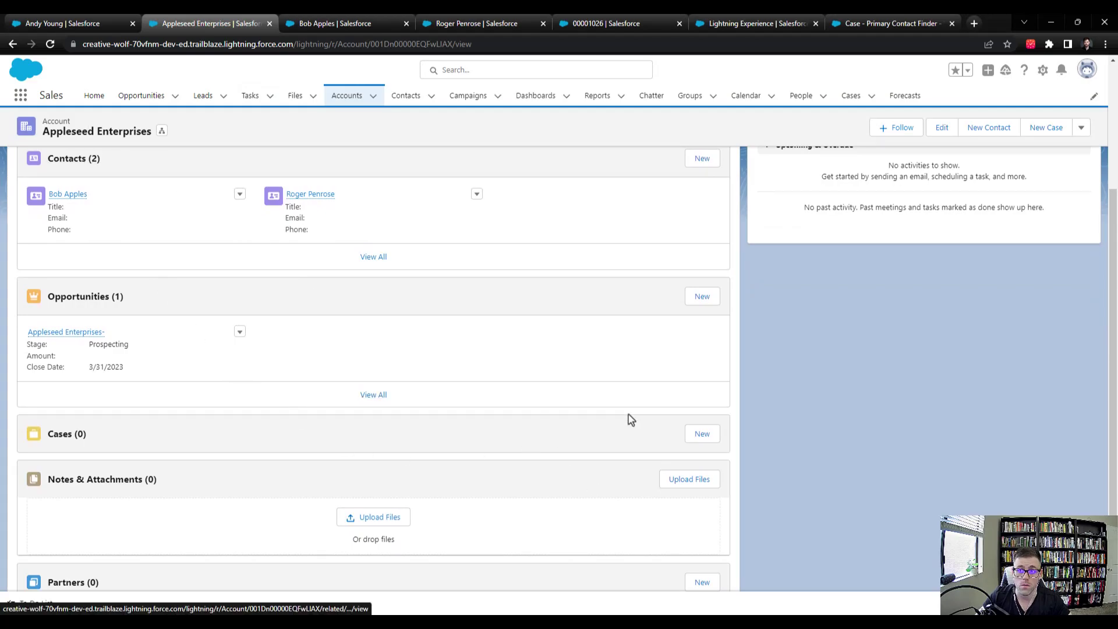
click(706, 433)
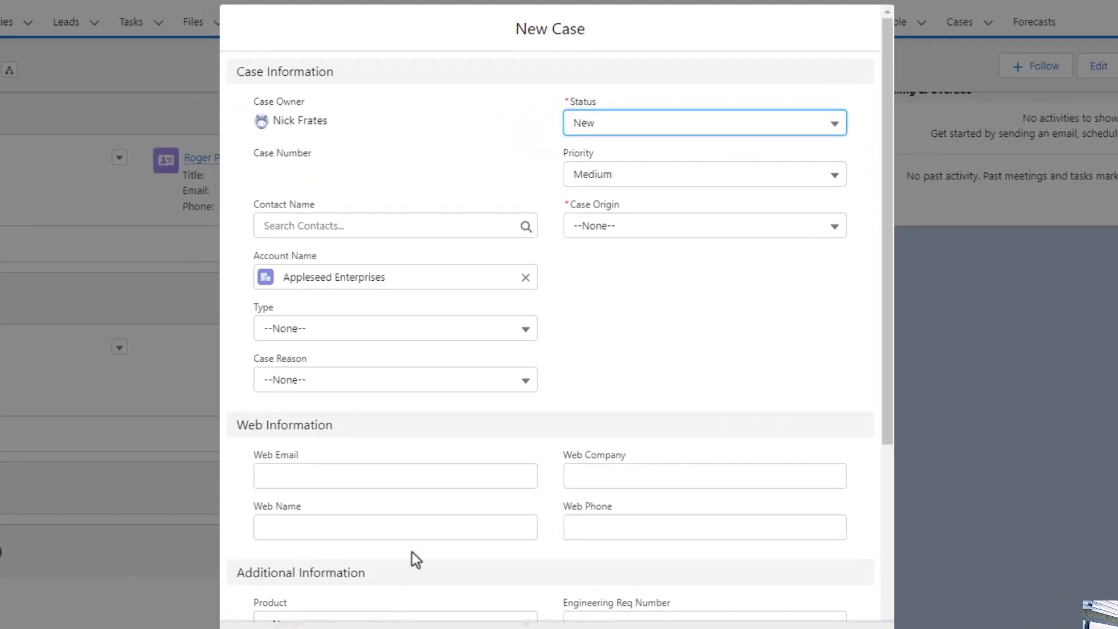
click(654, 221)
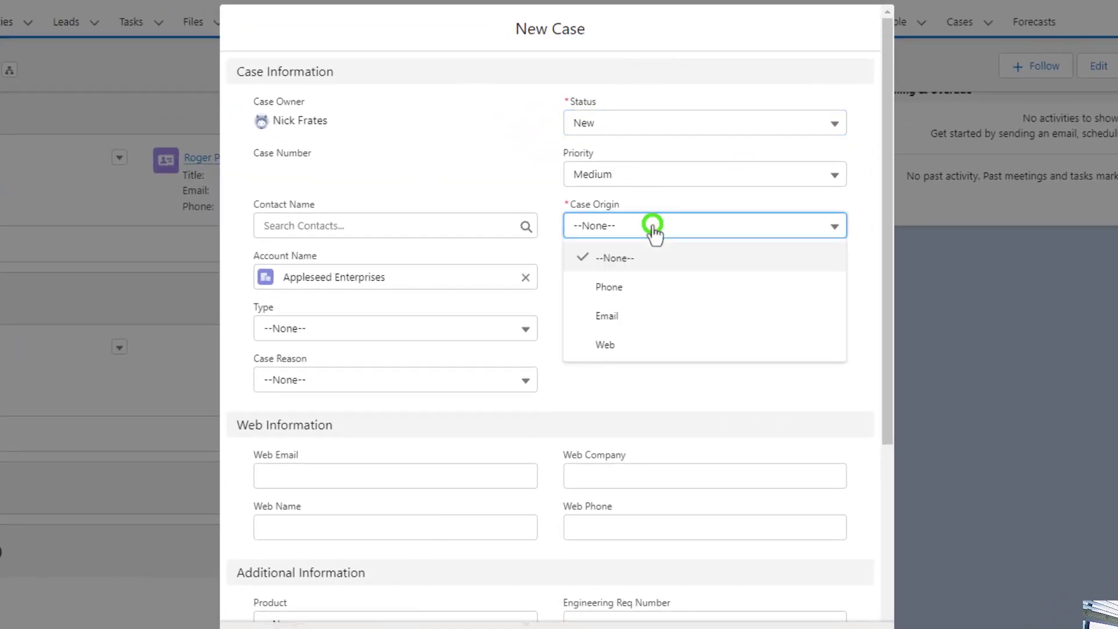
click(663, 349)
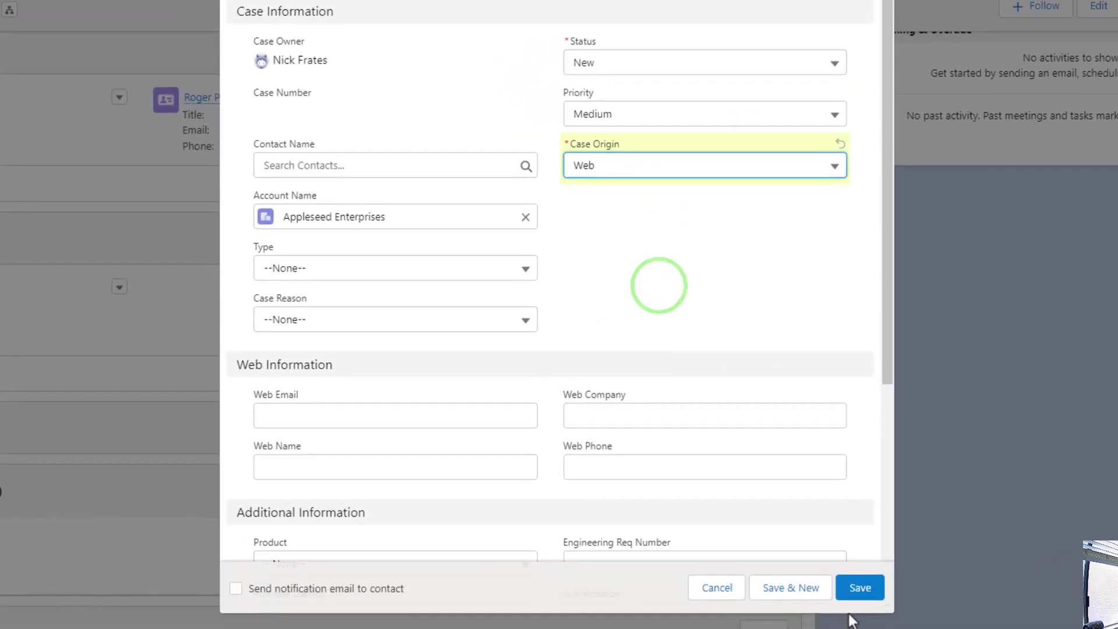
click(854, 585)
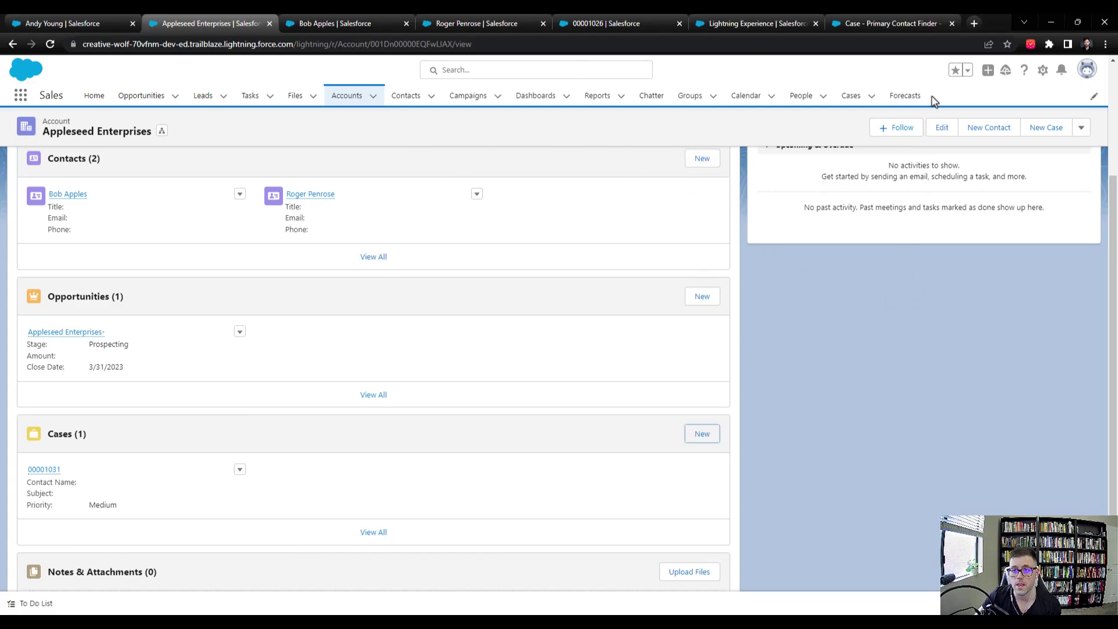
Step: Configure a debug run that skips start conditions and uses case 00001031 as the triggering record
click(872, 23)
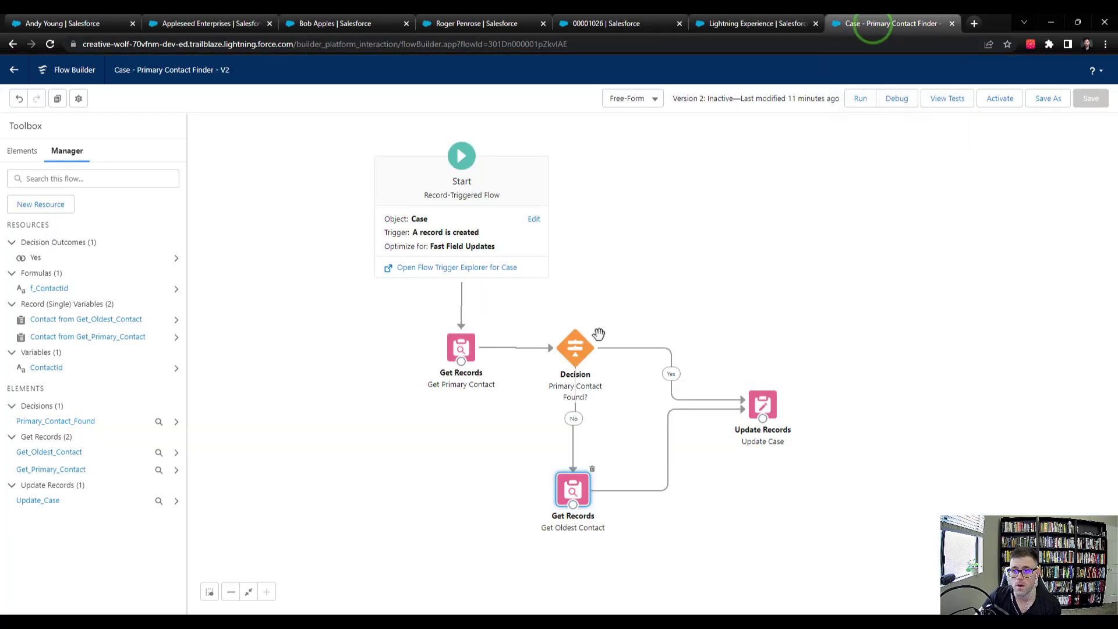
click(896, 98)
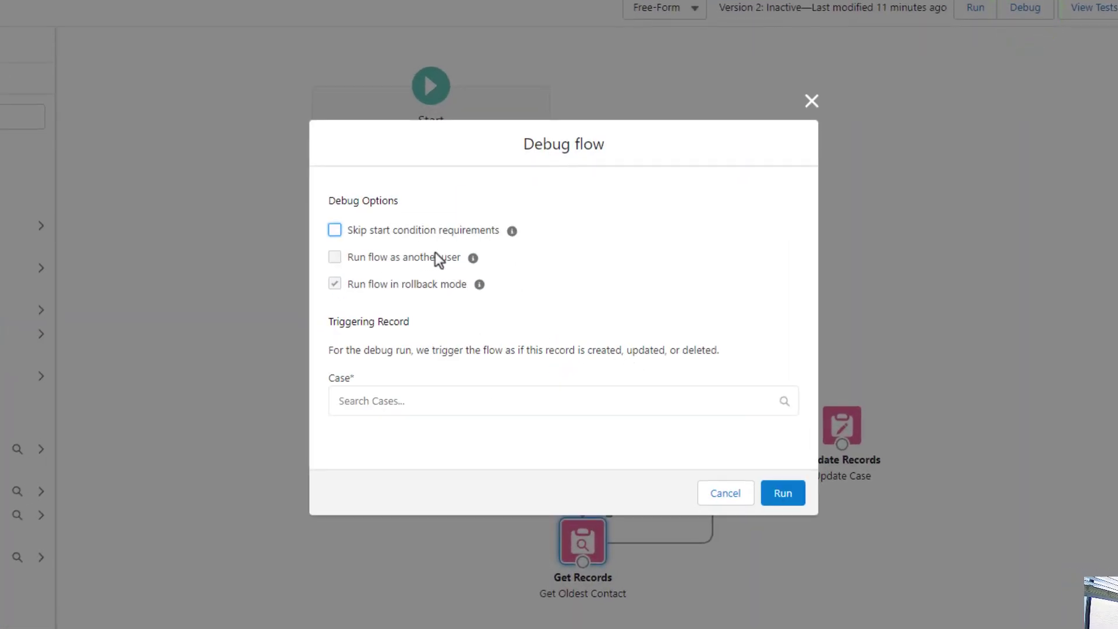
click(409, 230)
click(524, 399)
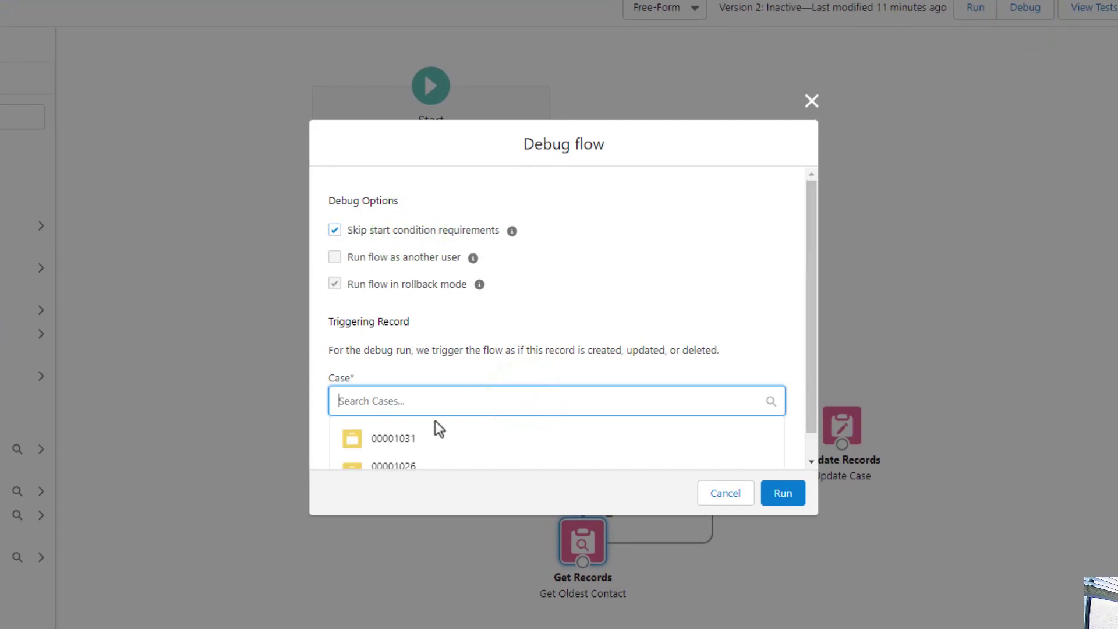
click(432, 443)
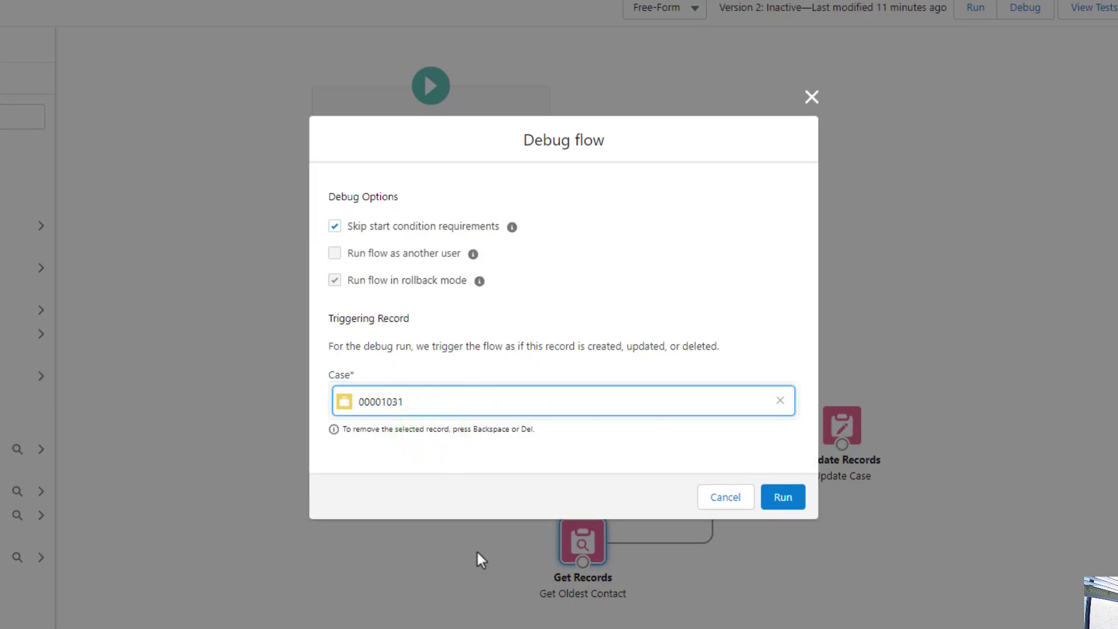
Step: Run the debug on case 00001031 and confirm Get Primary Contact returned no records
click(783, 497)
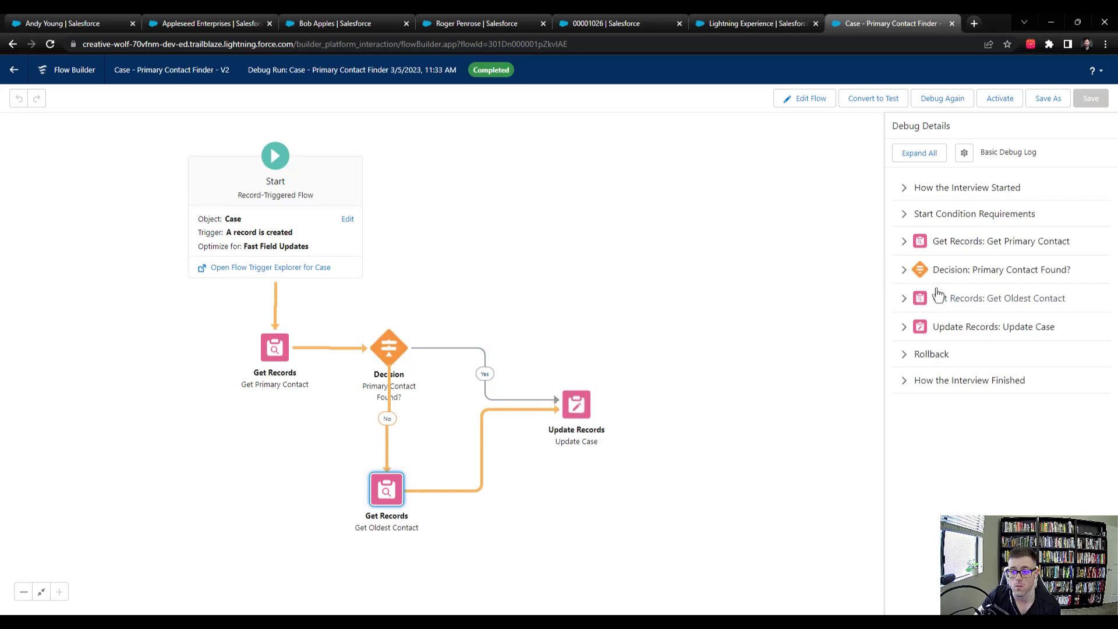
click(982, 243)
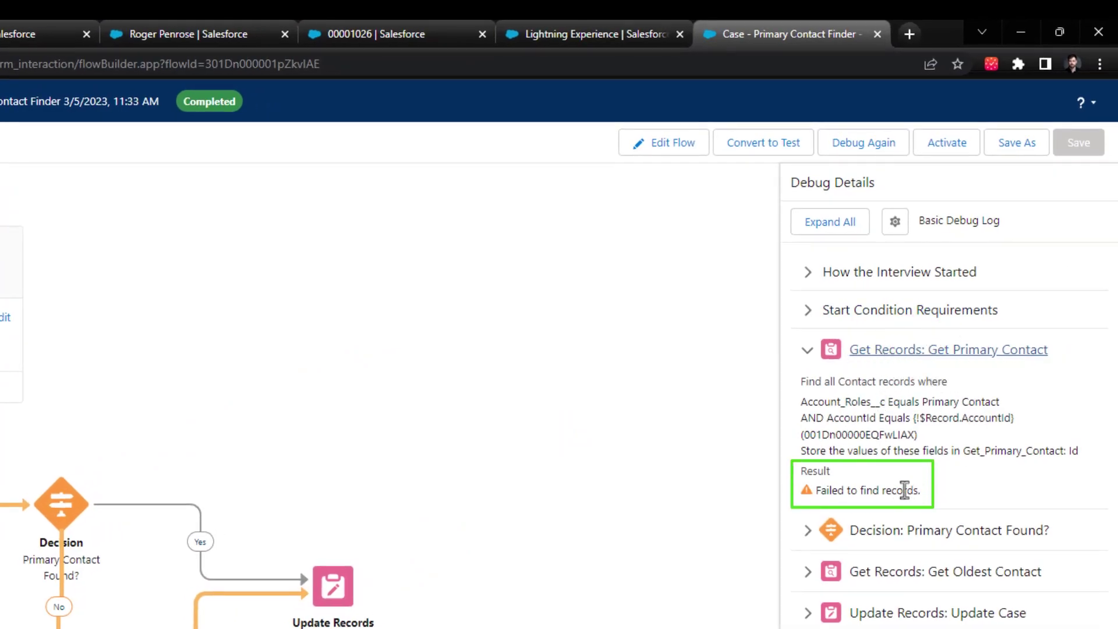
click(937, 490)
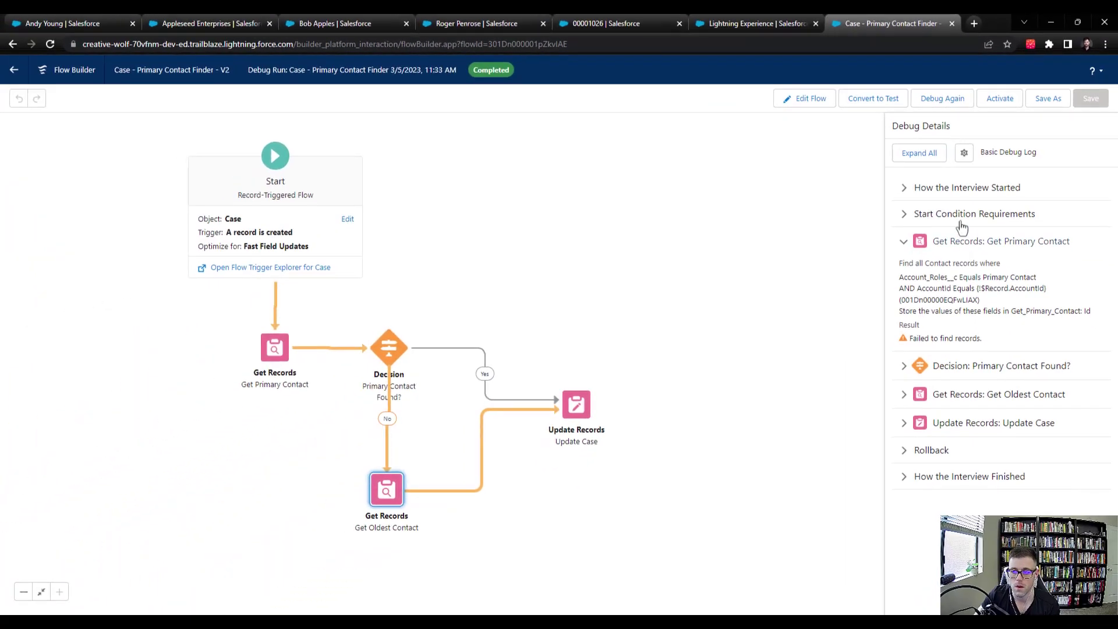
click(940, 246)
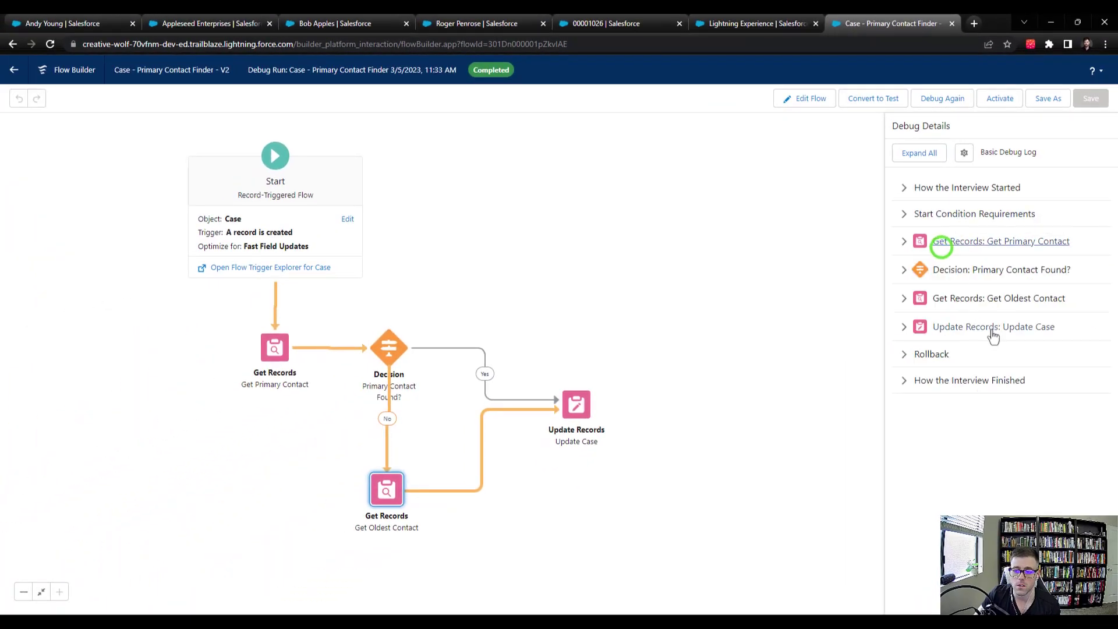
Step: Inspect the Get Oldest Contact results and the ContactId value that Update Case assigns
click(955, 298)
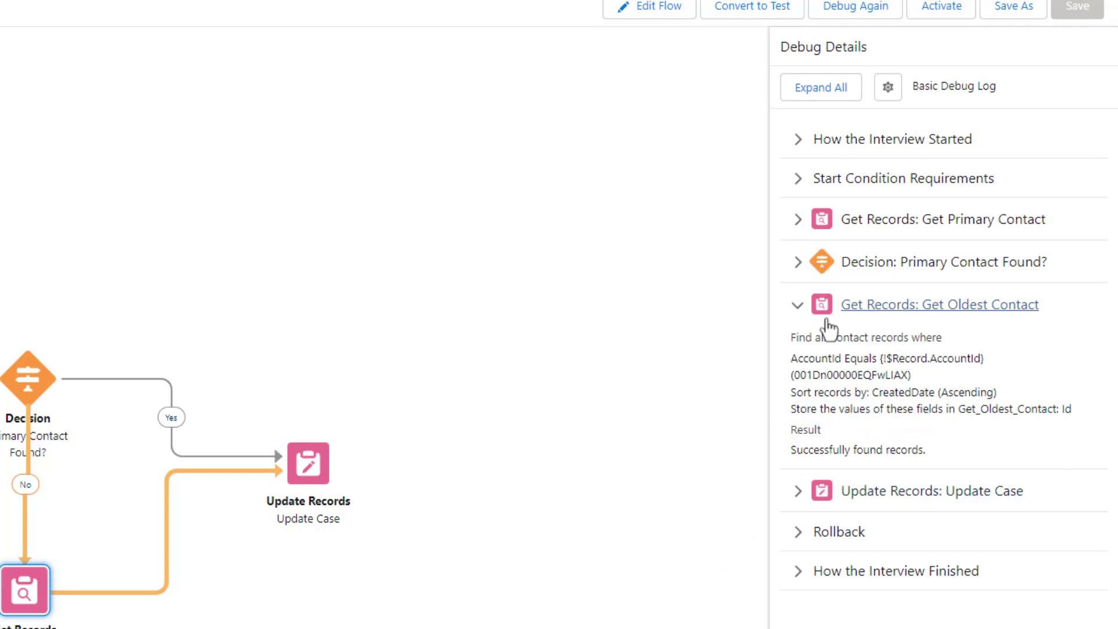
click(958, 489)
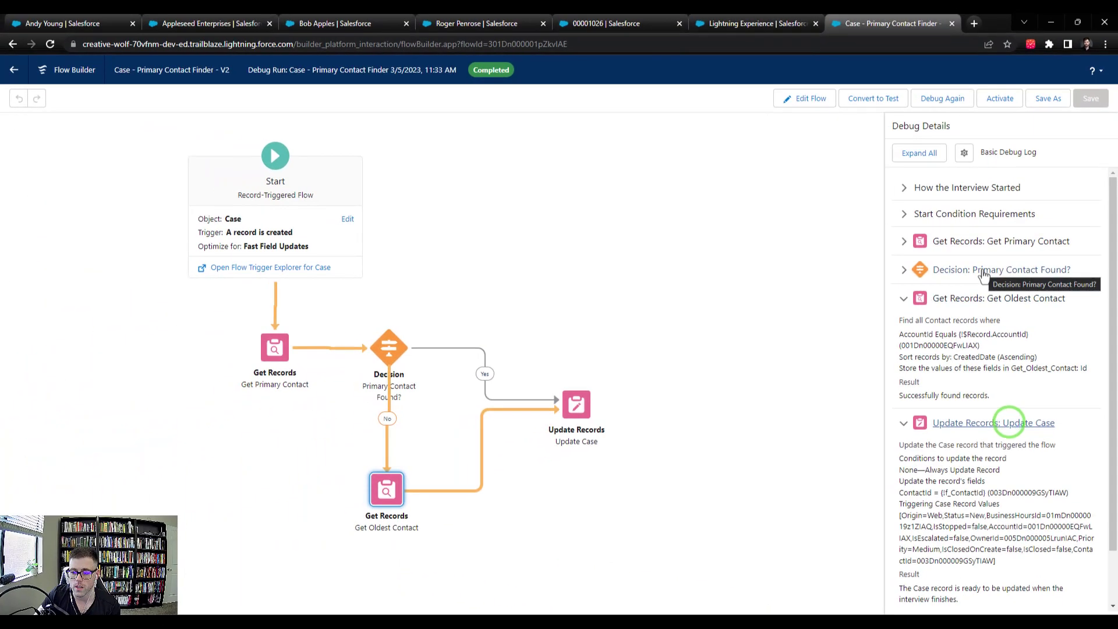
scroll(983, 312, down, 1)
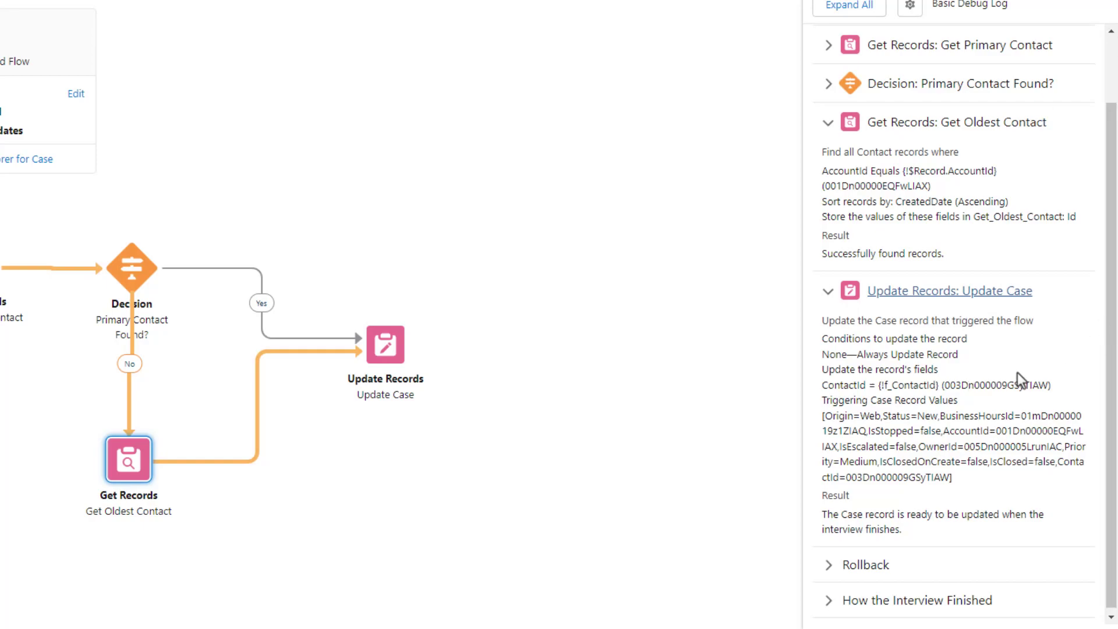
double_click(996, 388)
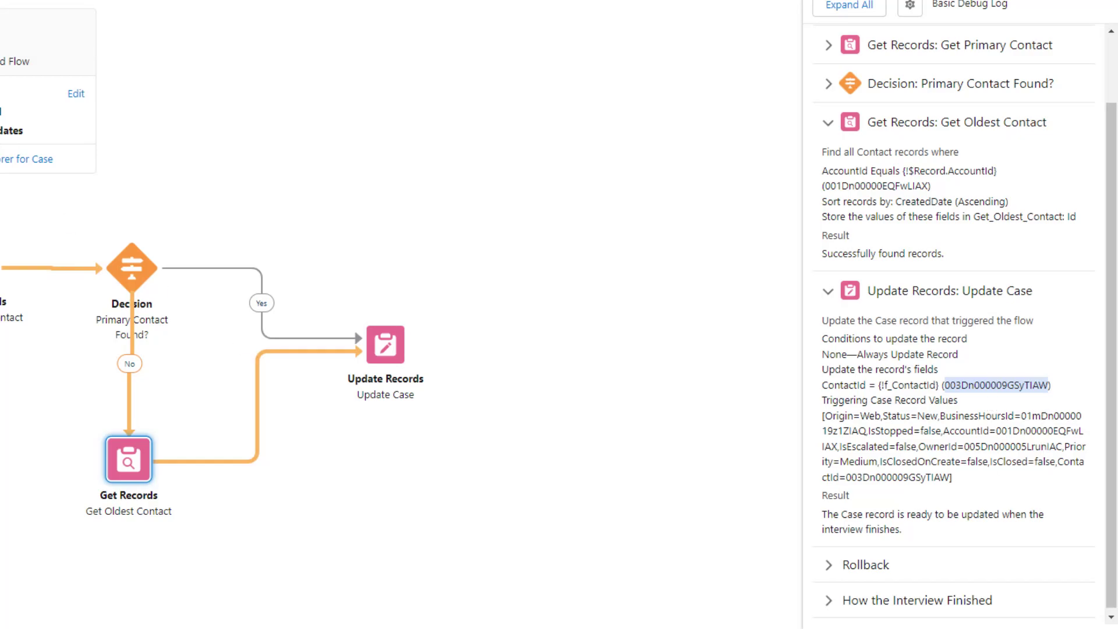
click(929, 386)
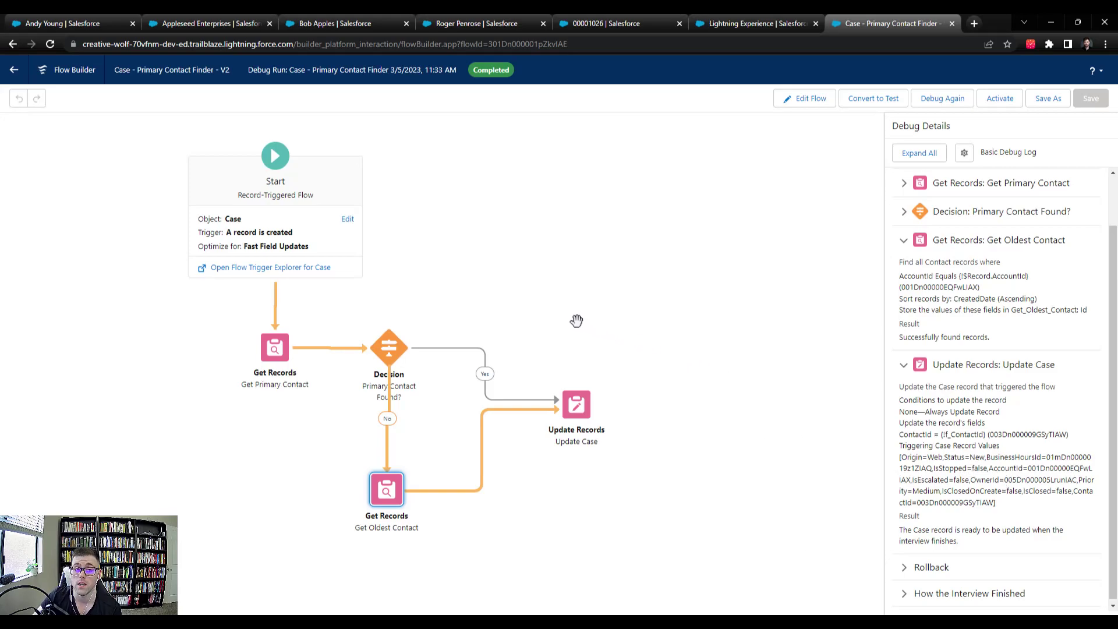
Step: View the contact stamped on the case, then the newer Appleseed Enterprises contact's record
click(347, 26)
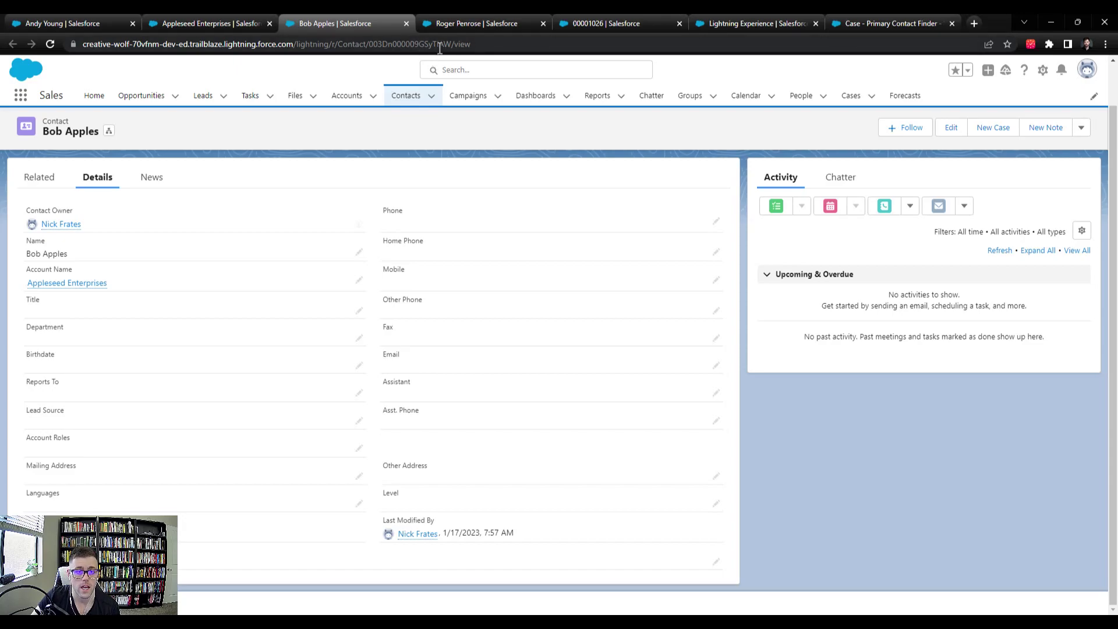
click(458, 23)
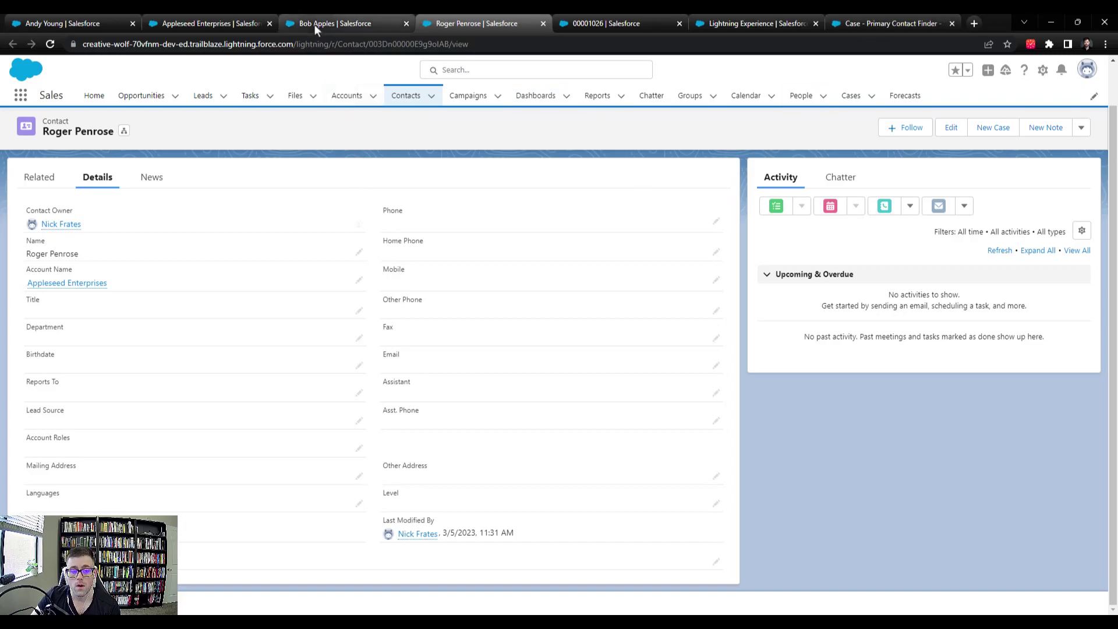
Step: Leave the flow's debug results for Edit Flow, then return to the second contact's record
click(914, 29)
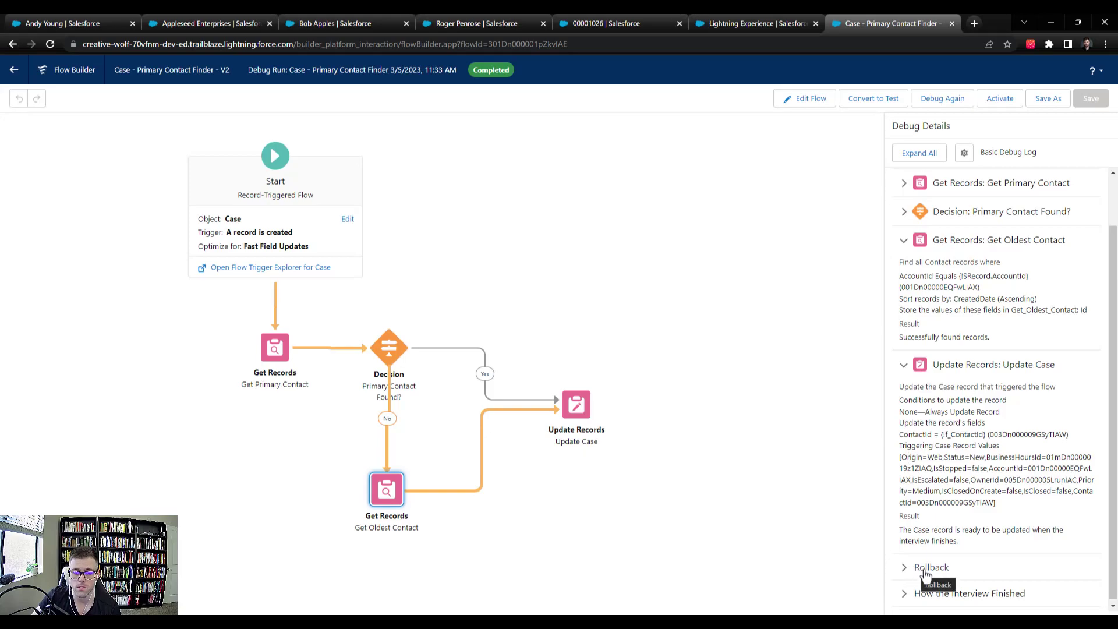
scroll(952, 512, down, 1)
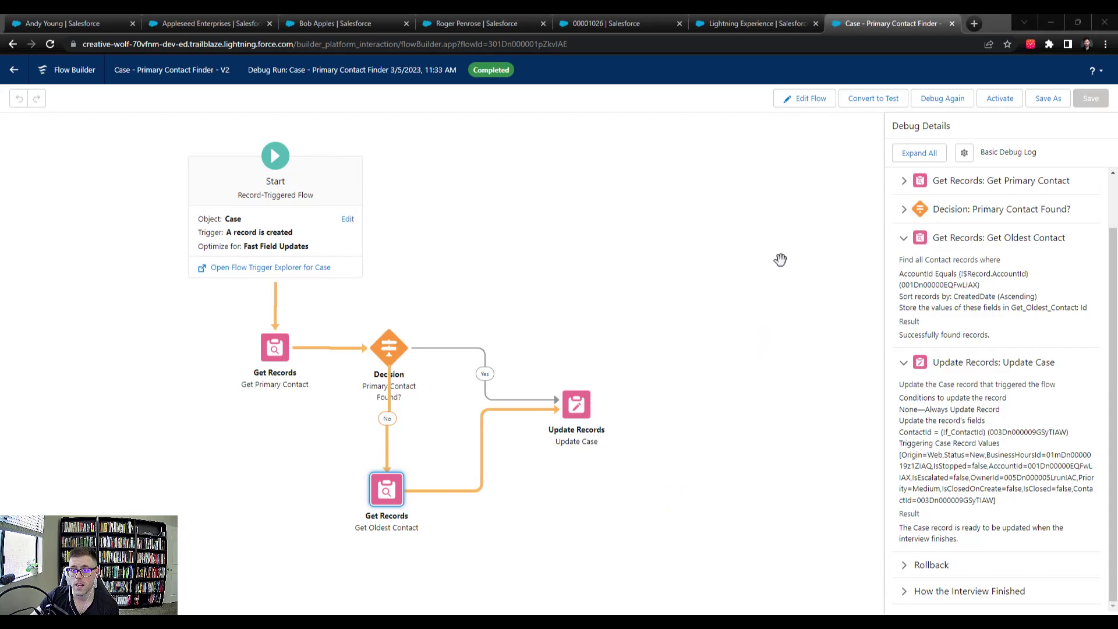
click(800, 105)
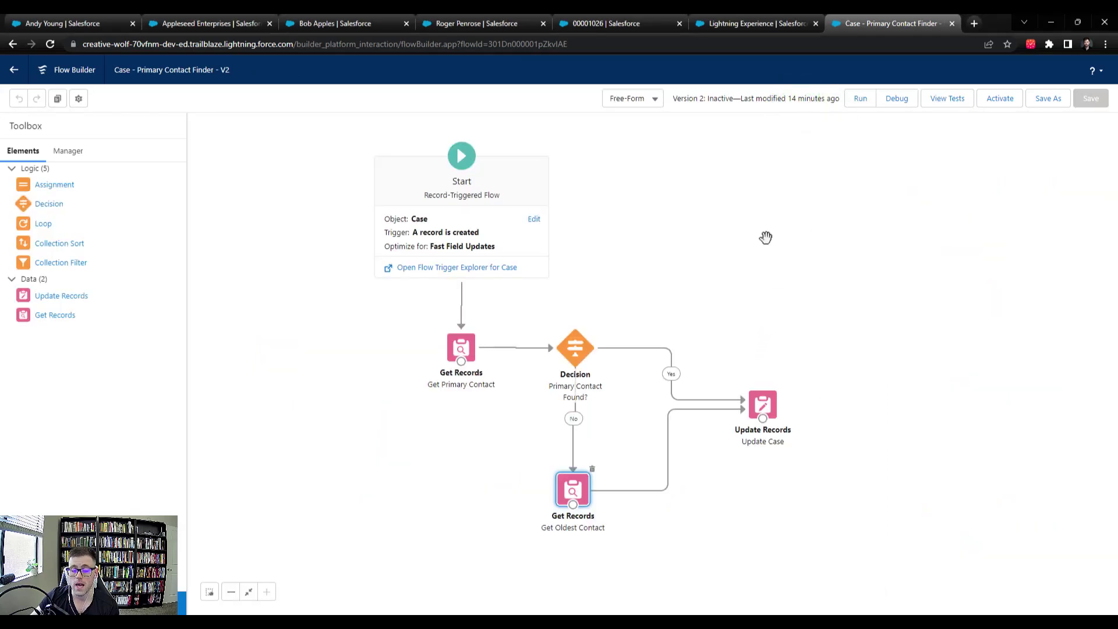
click(441, 21)
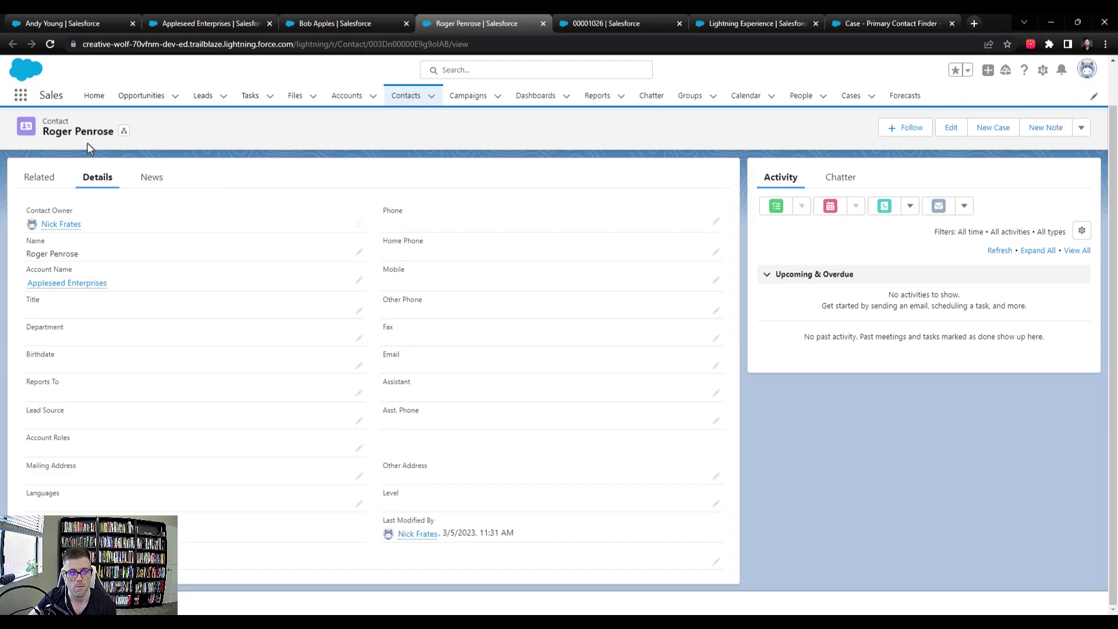
Step: Set the newer contact's Account Roles to Primary Contact and save
click(359, 449)
click(92, 460)
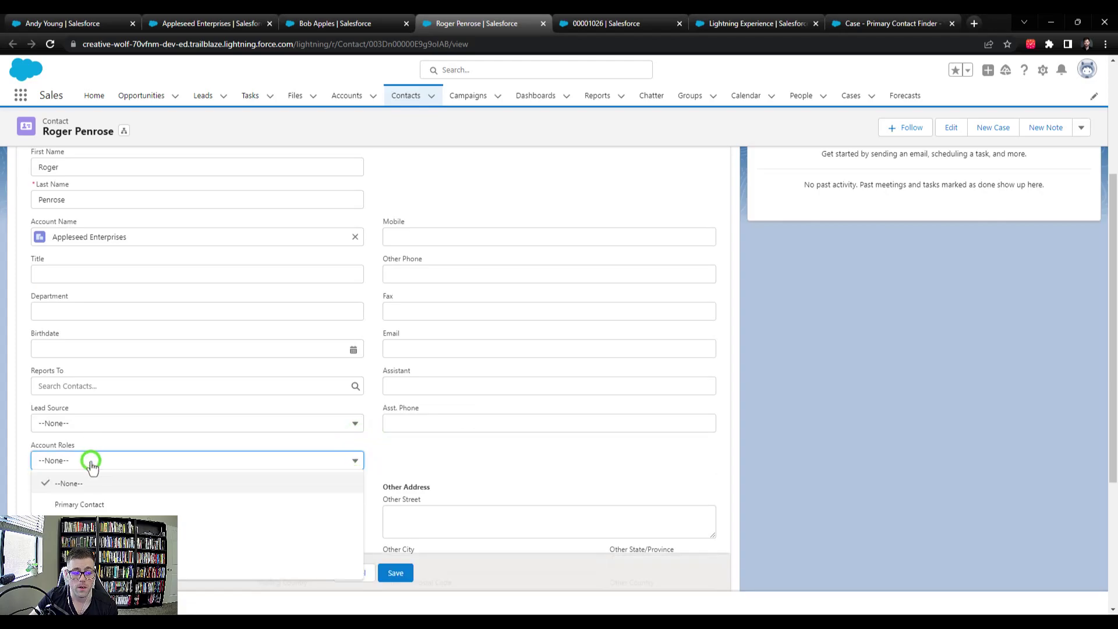
click(110, 503)
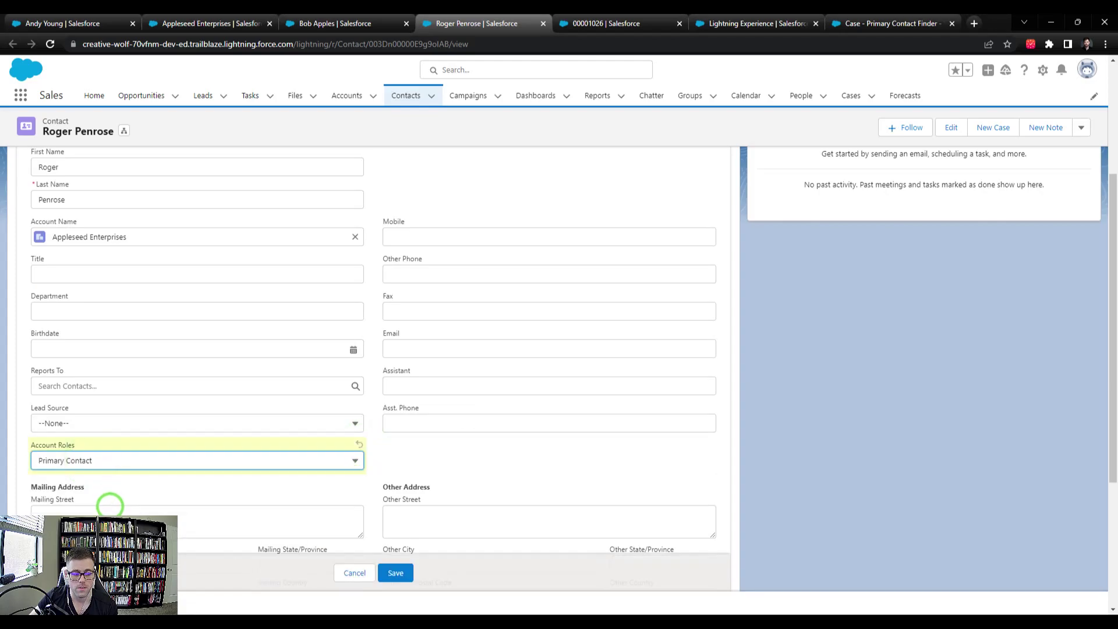
click(396, 573)
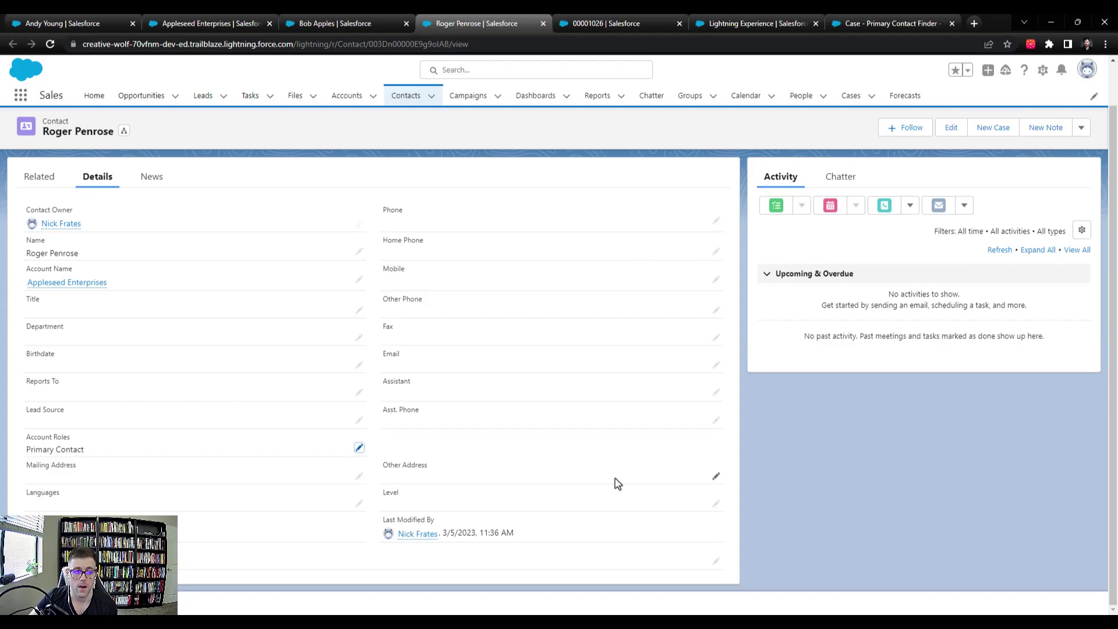
mouse_move(70, 294)
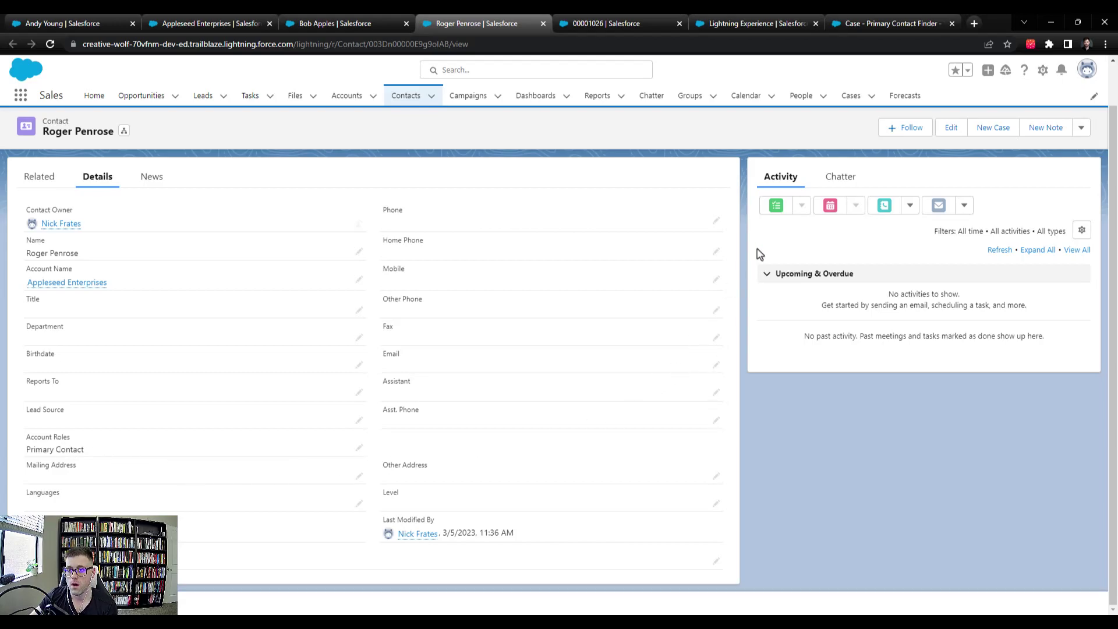
Step: Debug-run the flow on case 00001031, skipping the start condition requirements
click(850, 29)
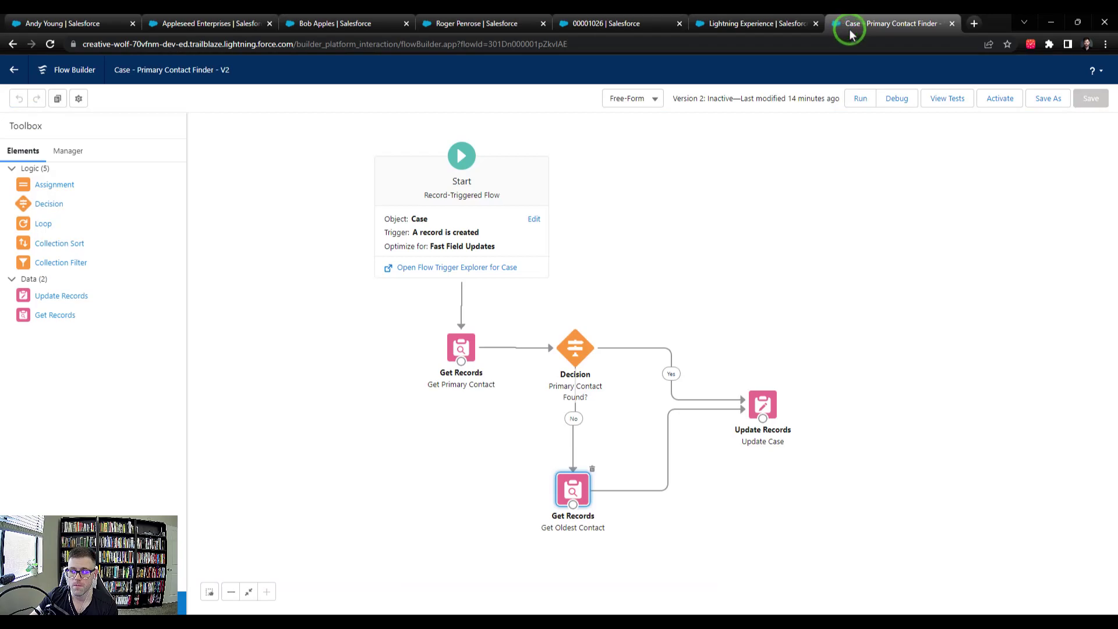
click(892, 99)
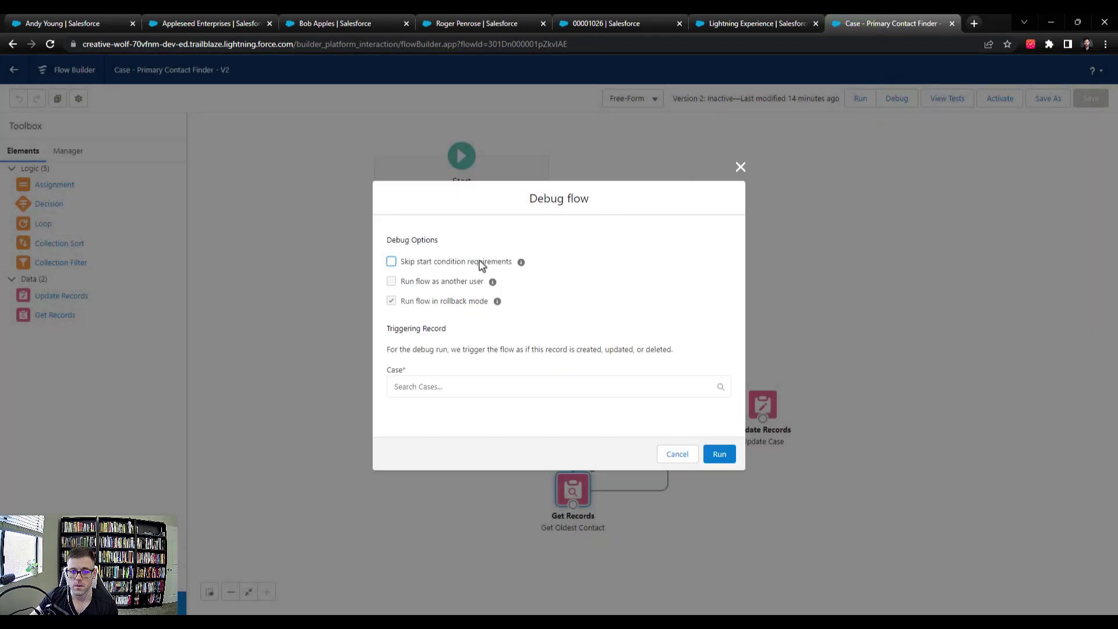
click(480, 263)
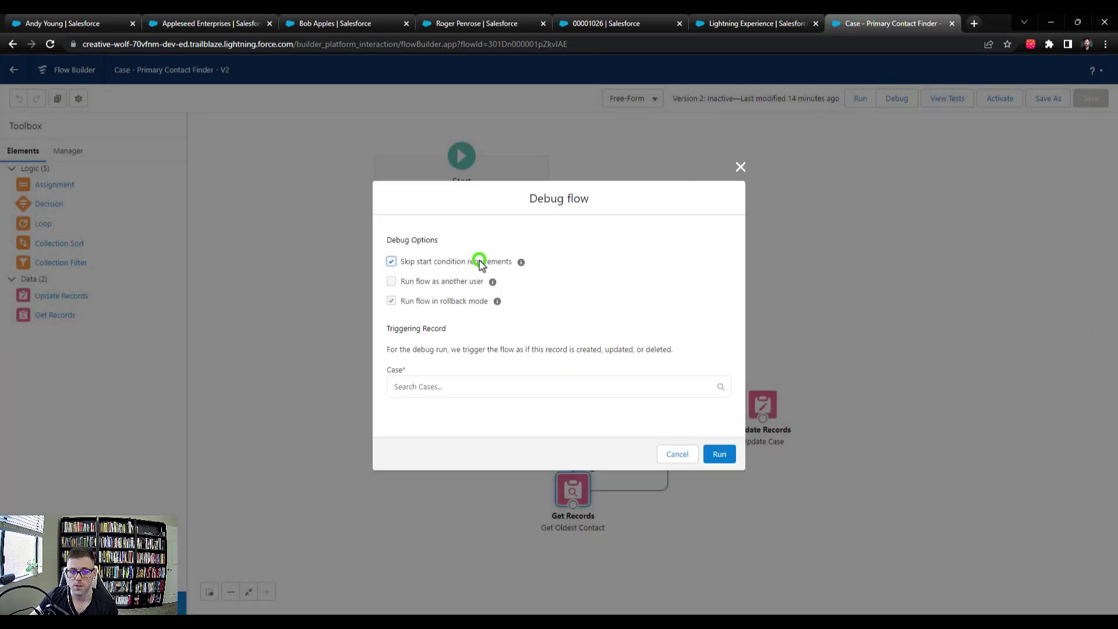
click(484, 391)
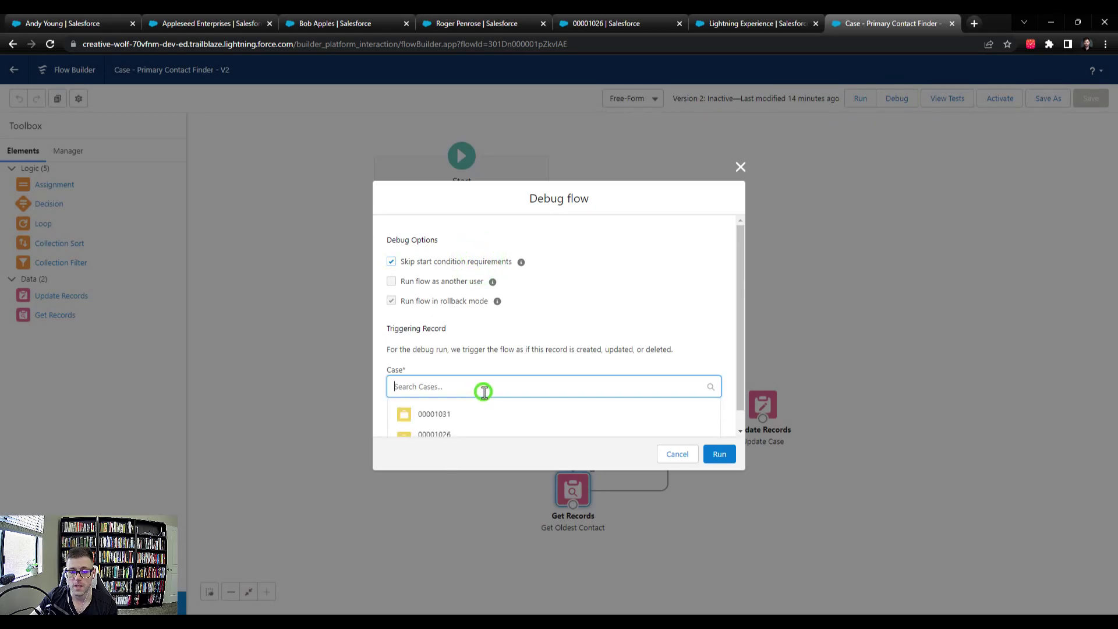
click(478, 425)
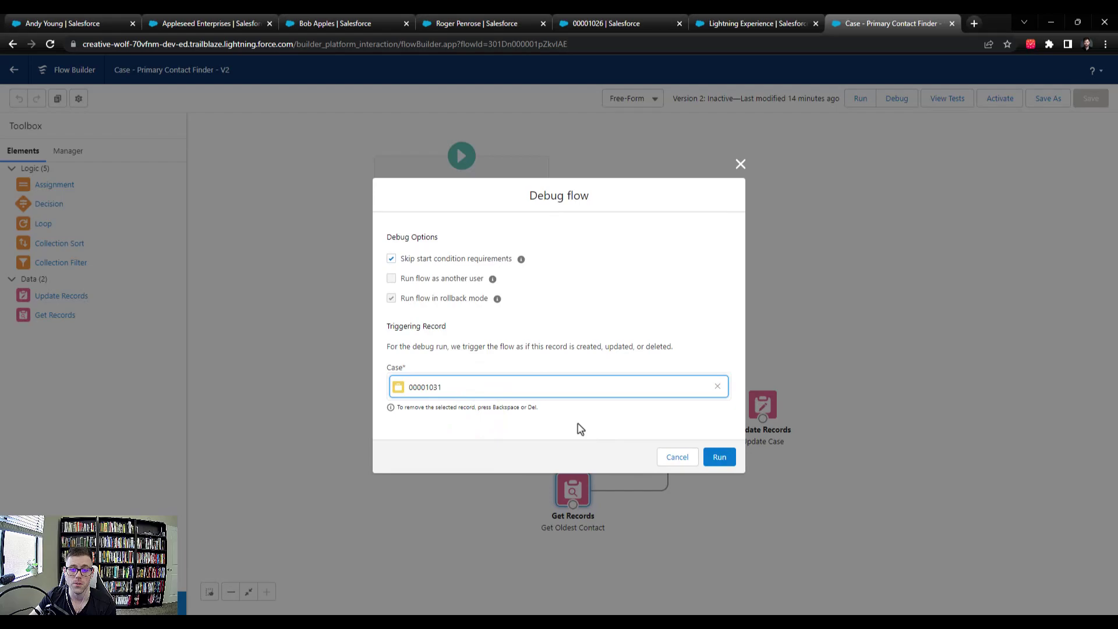
click(719, 458)
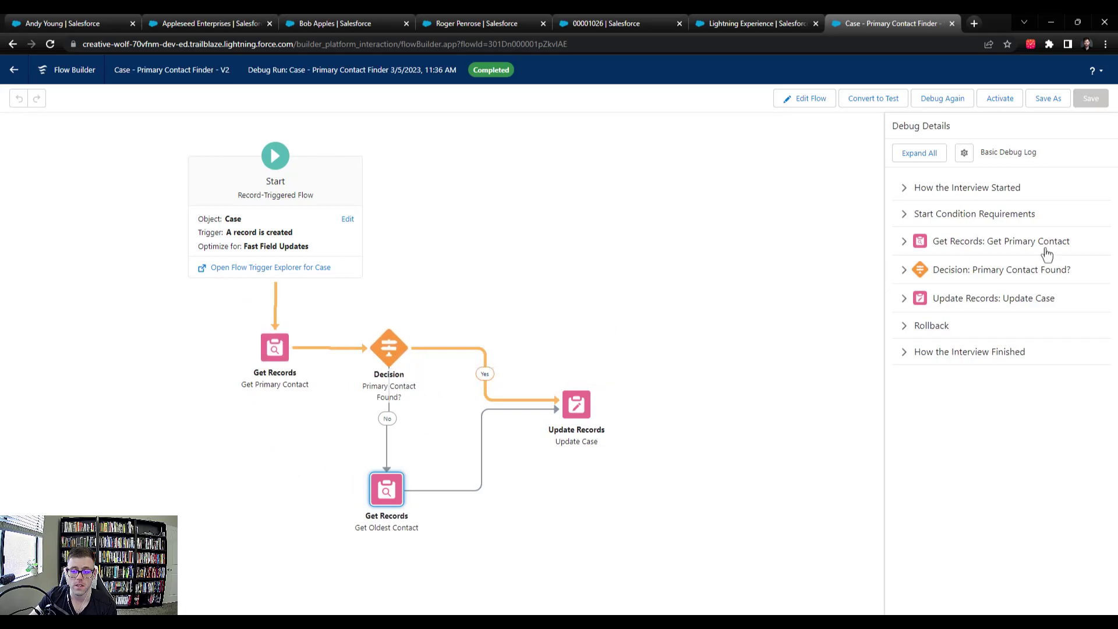
Step: Expand the Primary Contact Found? and Update Case debug details to inspect the ContactId assignment
click(1027, 272)
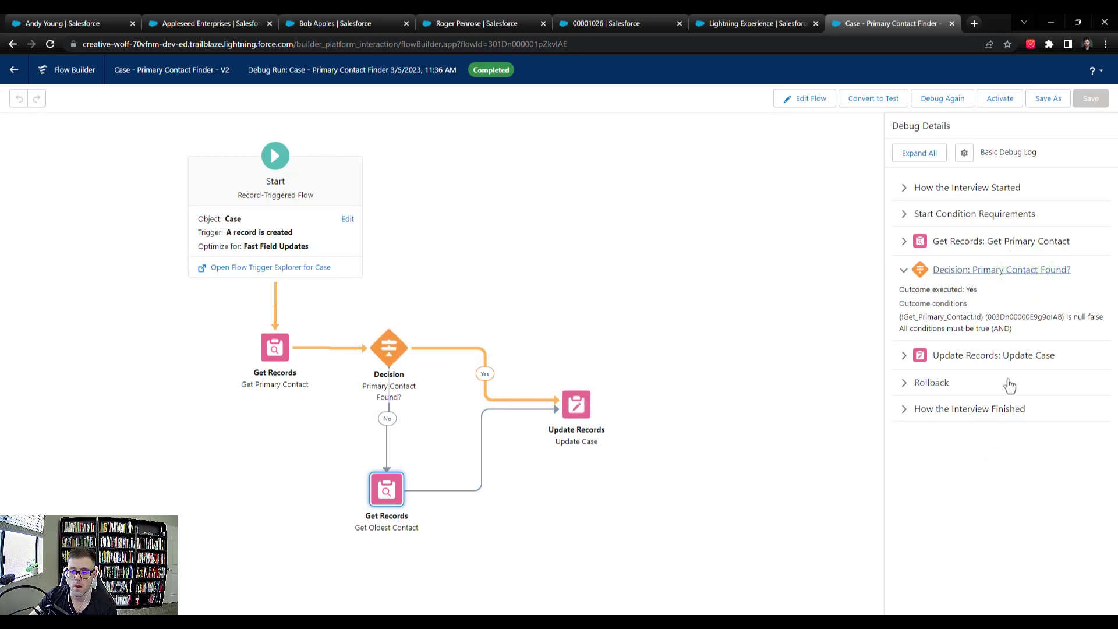
click(1006, 356)
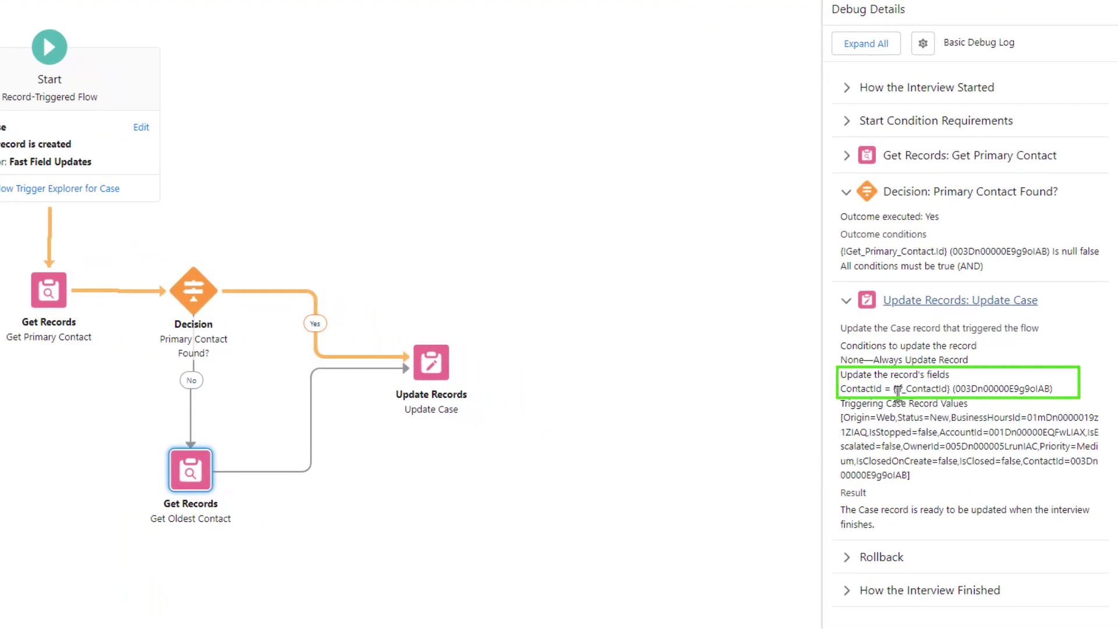
drag(832, 390, 1077, 403)
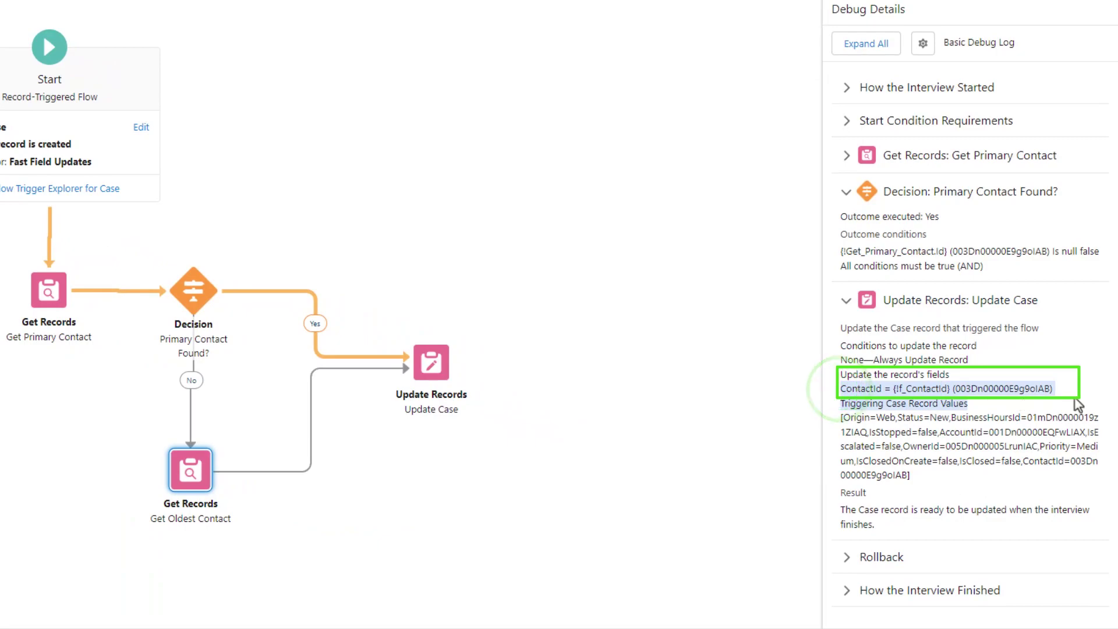
click(1024, 415)
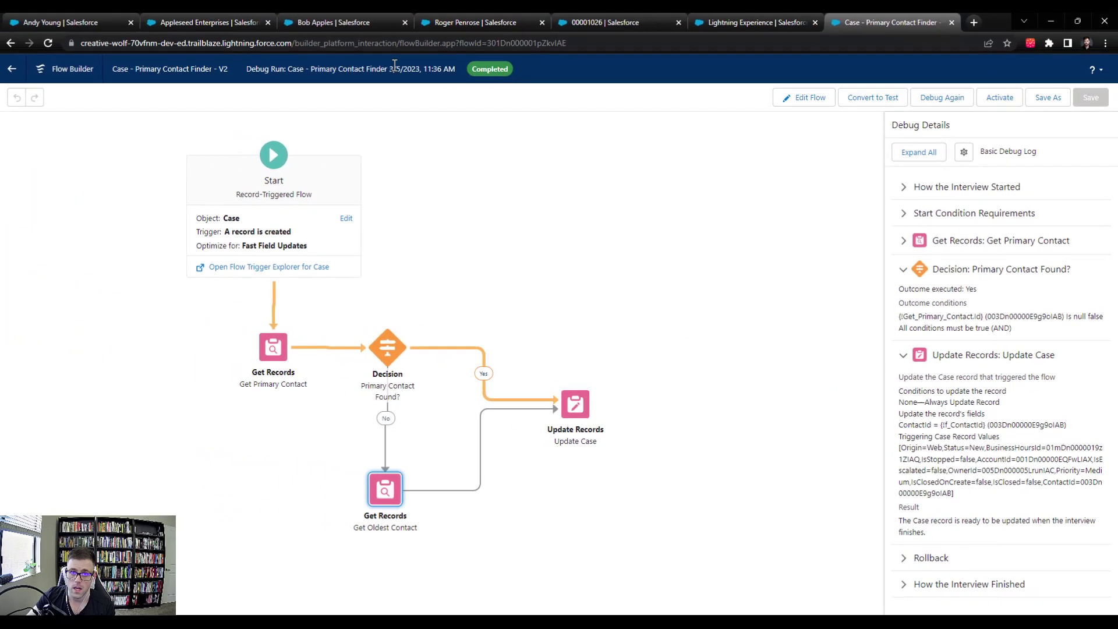
Step: Compare the ContactId with the ID in the primary contact's record URL, then return to the debug results
click(482, 25)
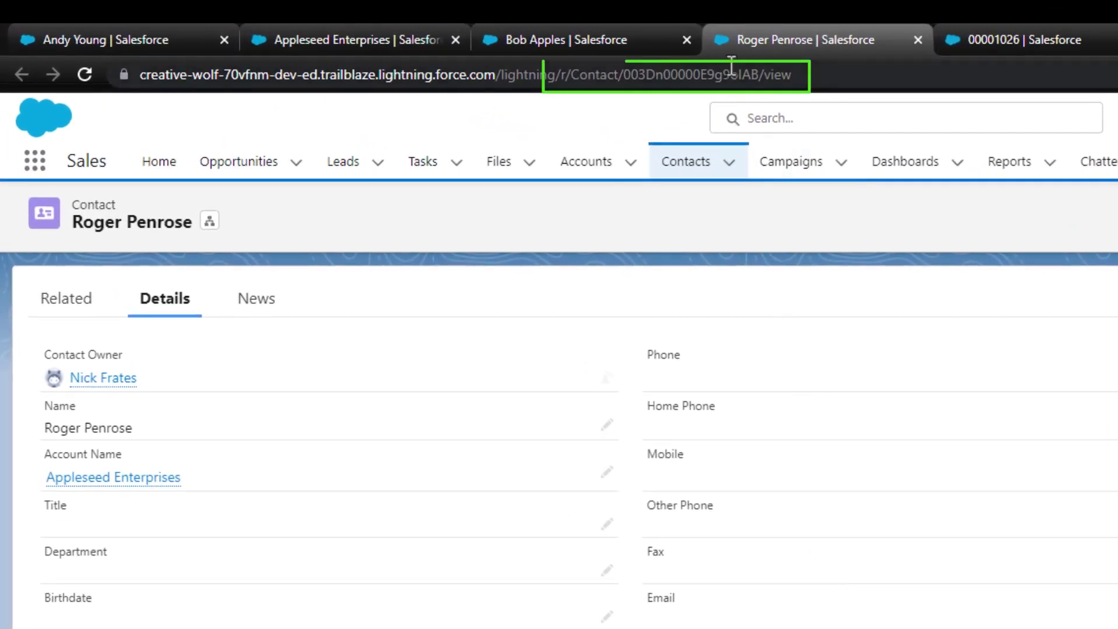
double_click(737, 75)
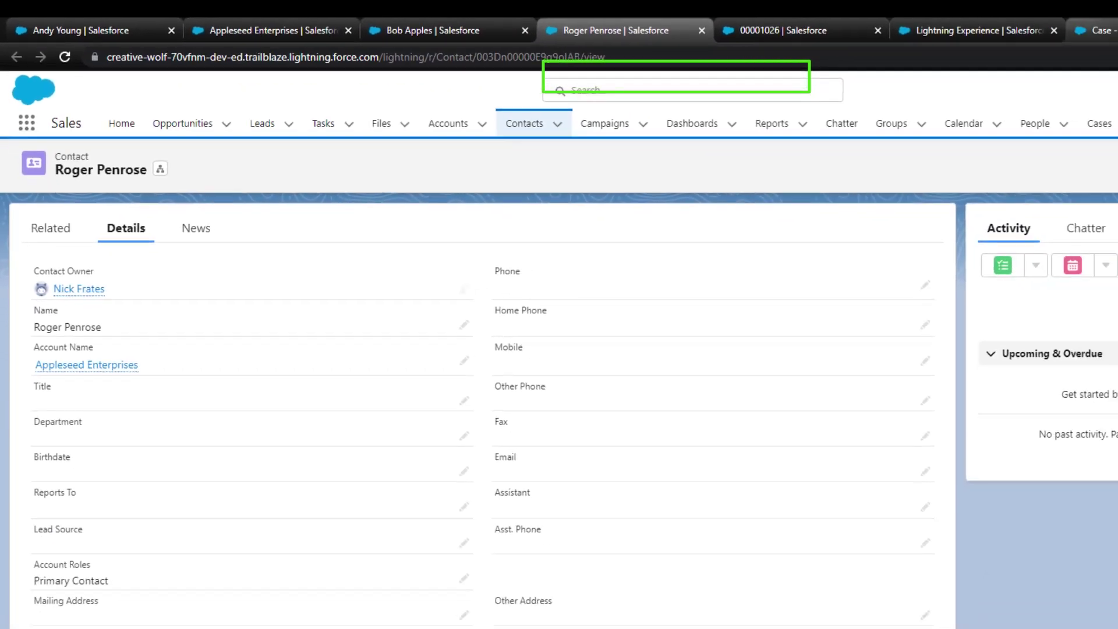
click(891, 24)
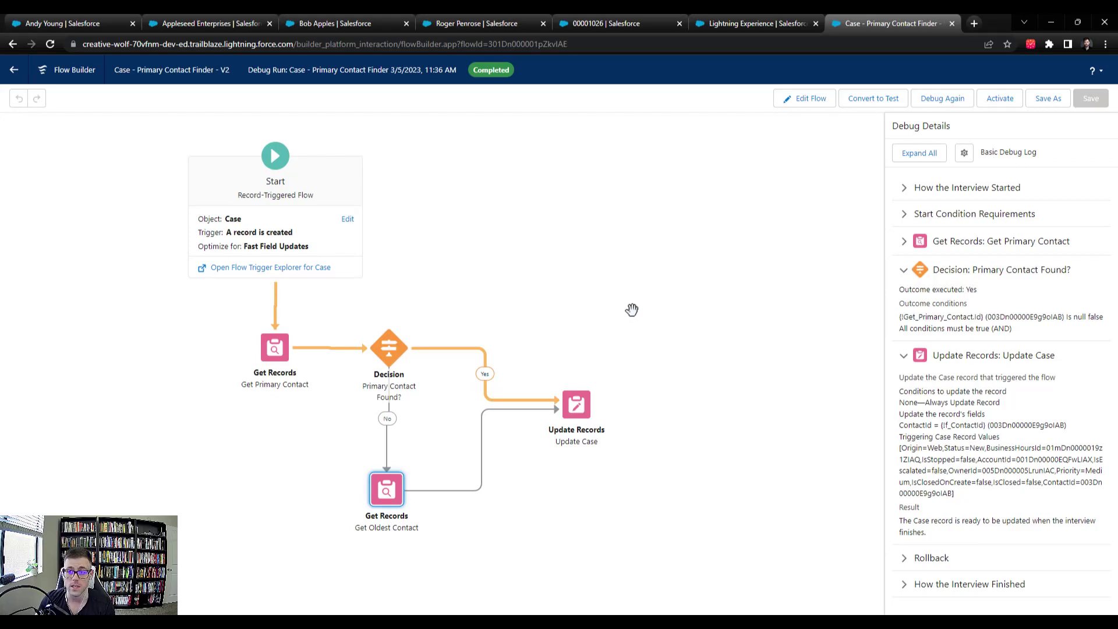
Step: Activate version 2 of Primary Contact Finder and return to the Appleseed Enterprises account
click(802, 104)
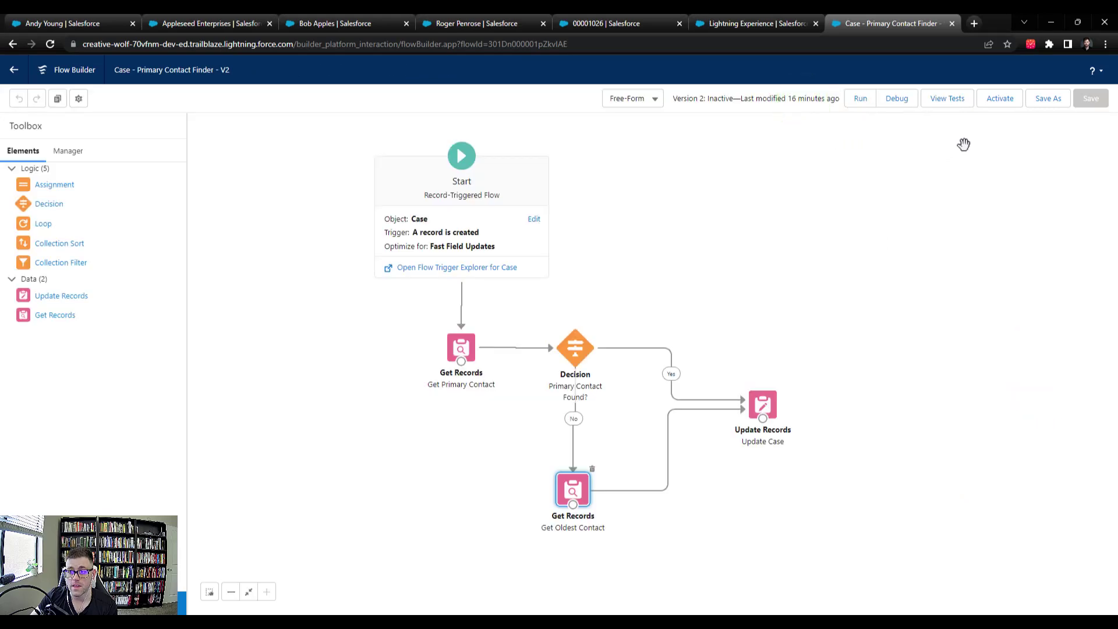
click(999, 98)
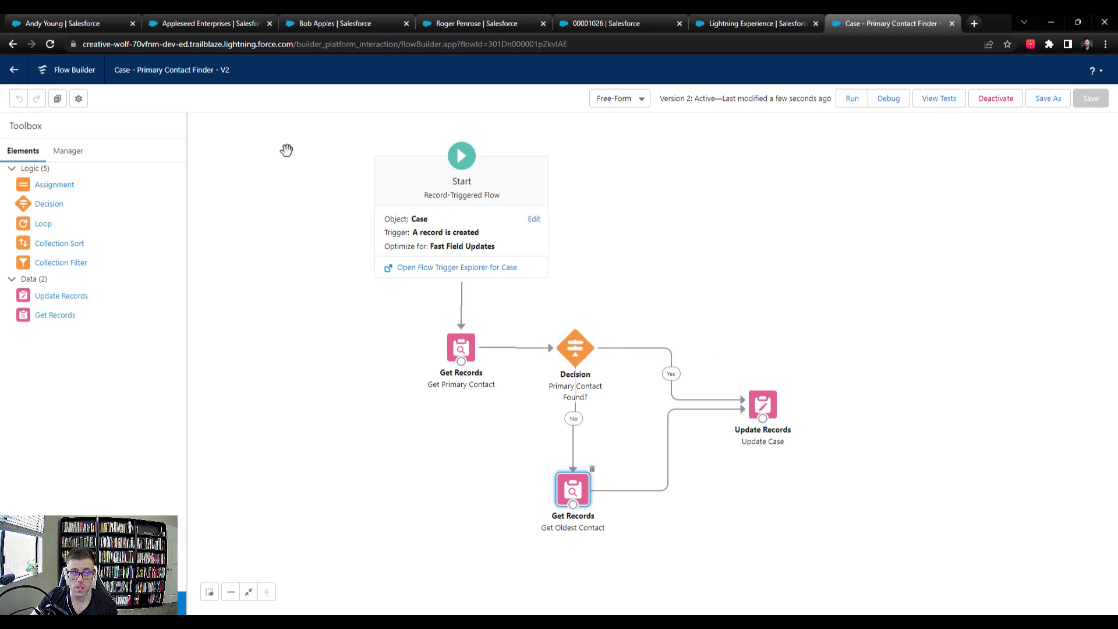
click(232, 26)
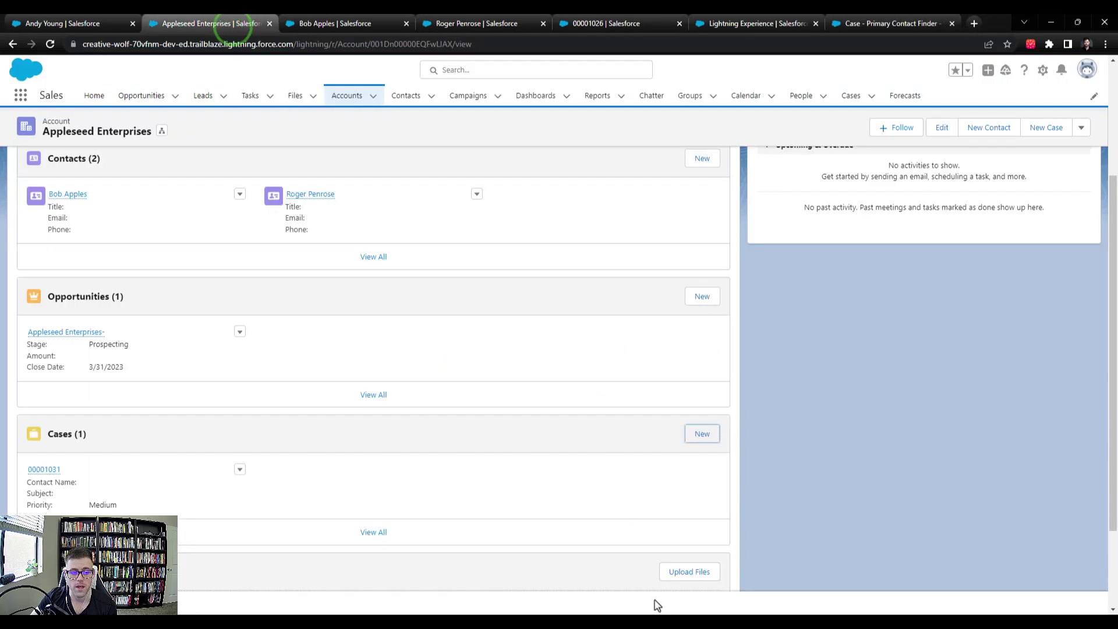
Step: Start a new Appleseed Enterprises case with origin Phone and subject 'Test Case Subject'
click(703, 441)
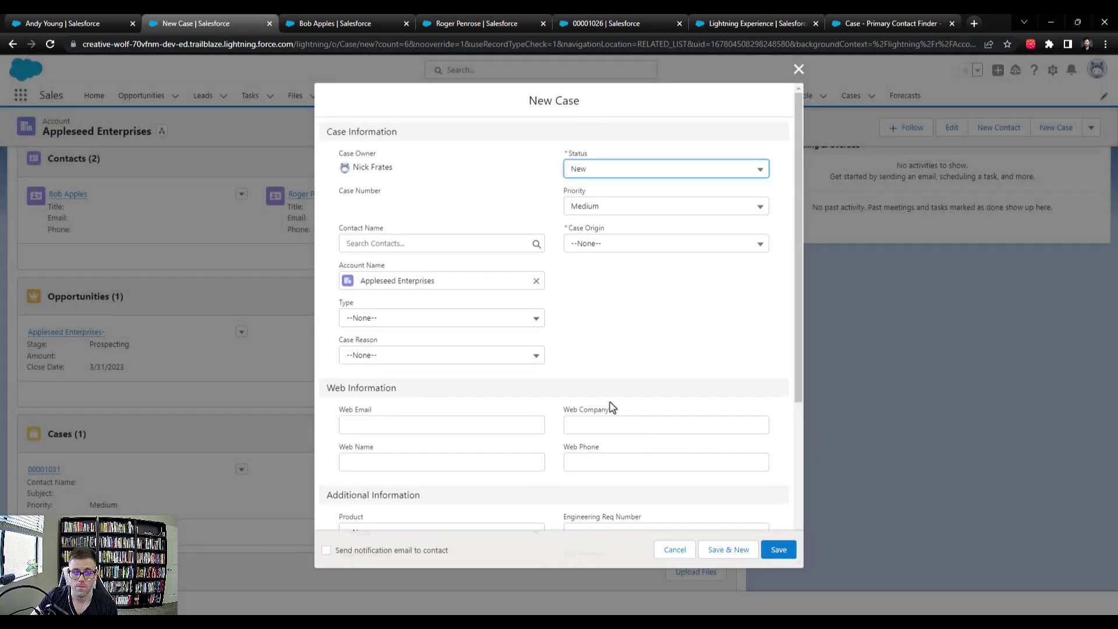
click(596, 248)
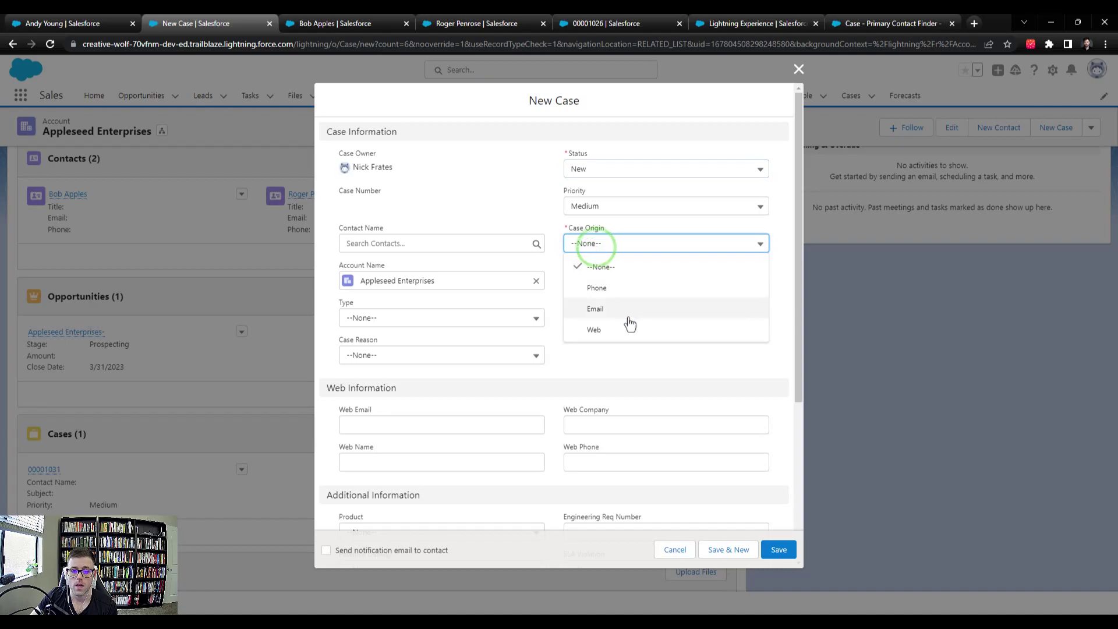
click(623, 296)
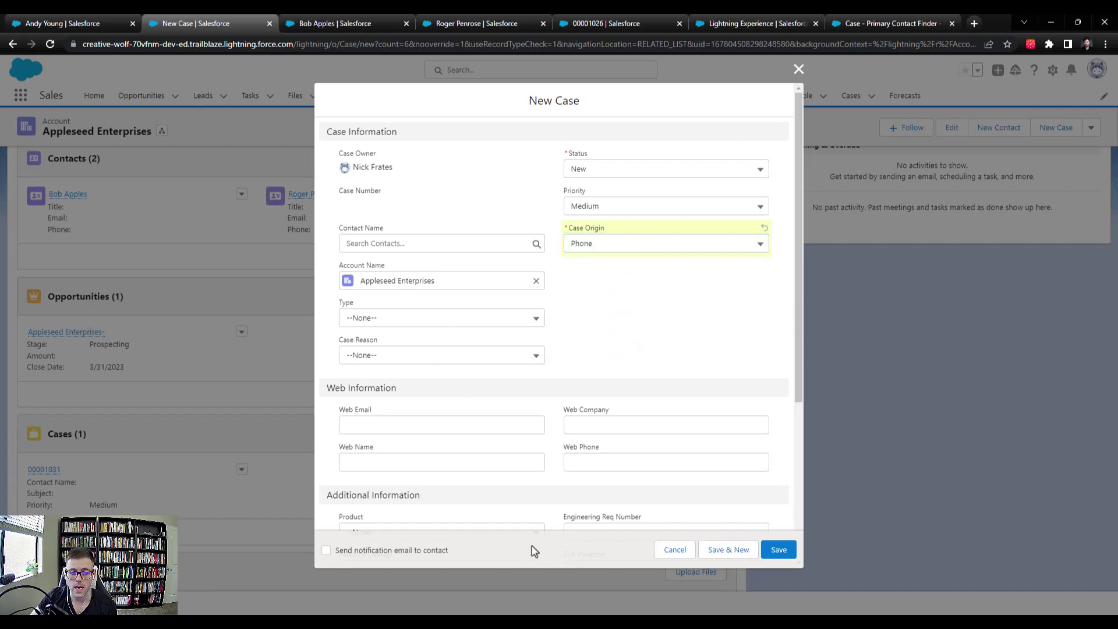
scroll(454, 382, down, 4)
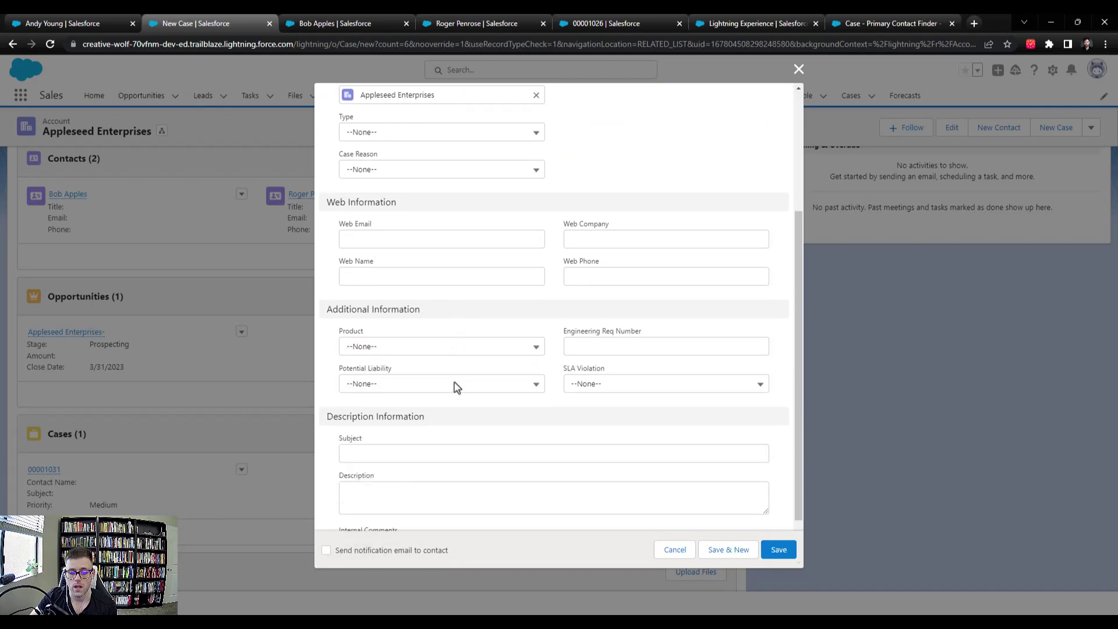
click(389, 403)
text(Test Case Subject)
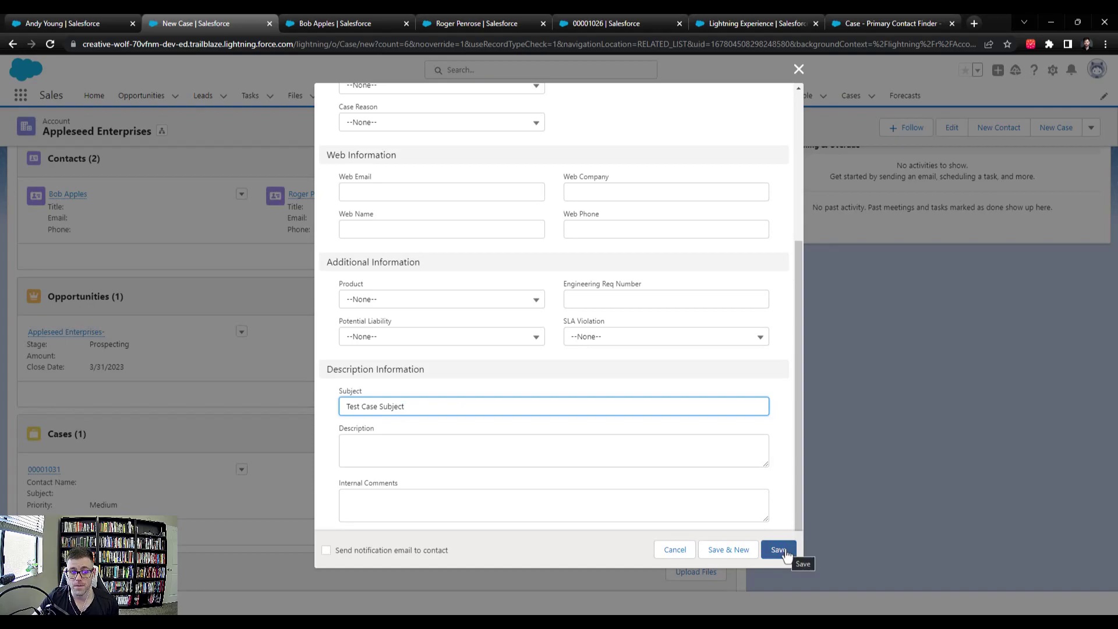
Step: Save the new case and open case 00001032 to see its auto-filled primary contact
click(780, 550)
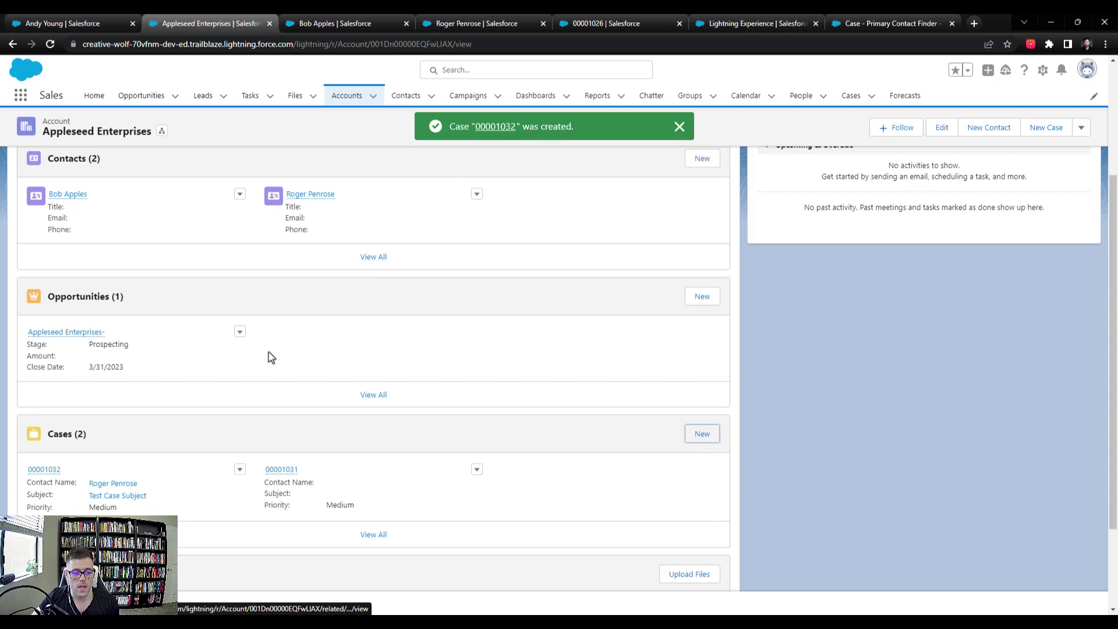
click(29, 483)
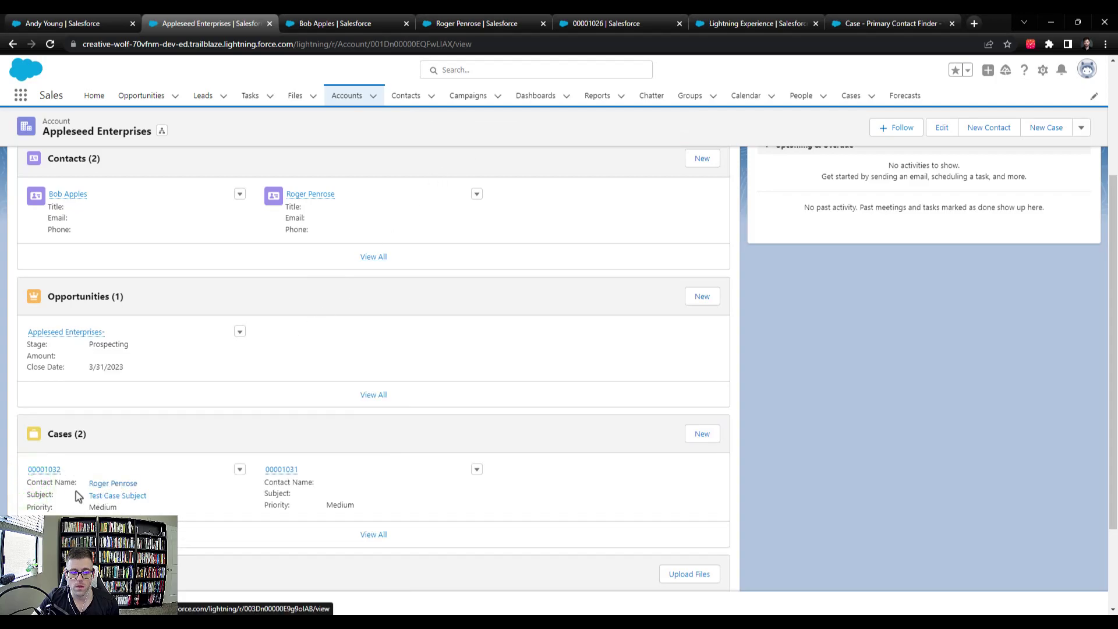
click(46, 471)
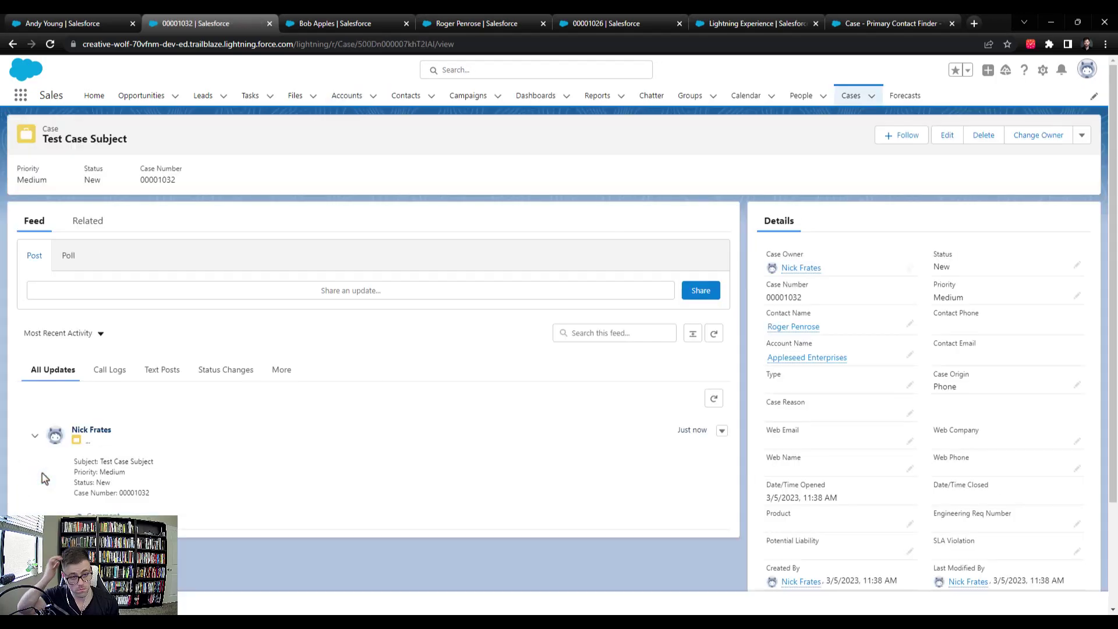